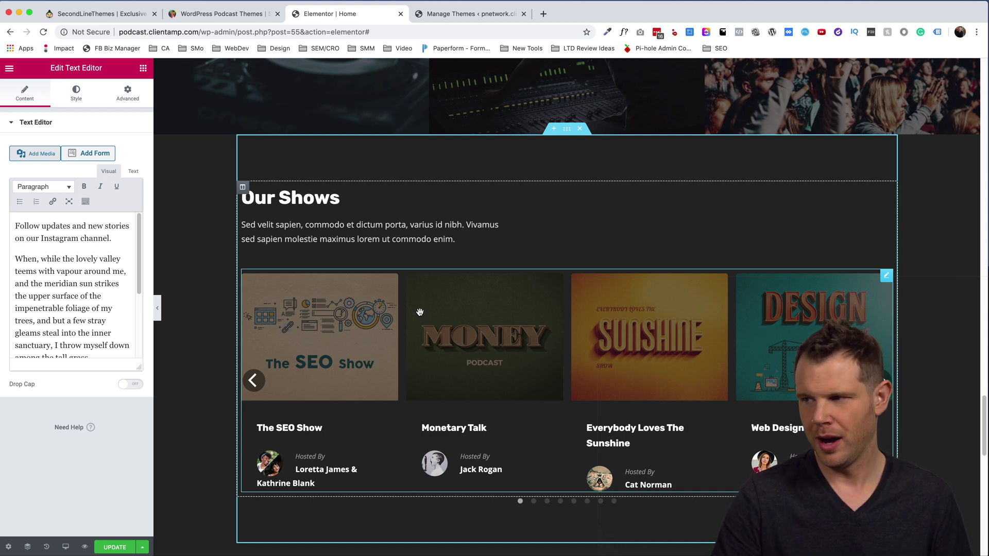
# Step: Open the show carousel in the Our Shows section for editing
pyautogui.click(882, 277)
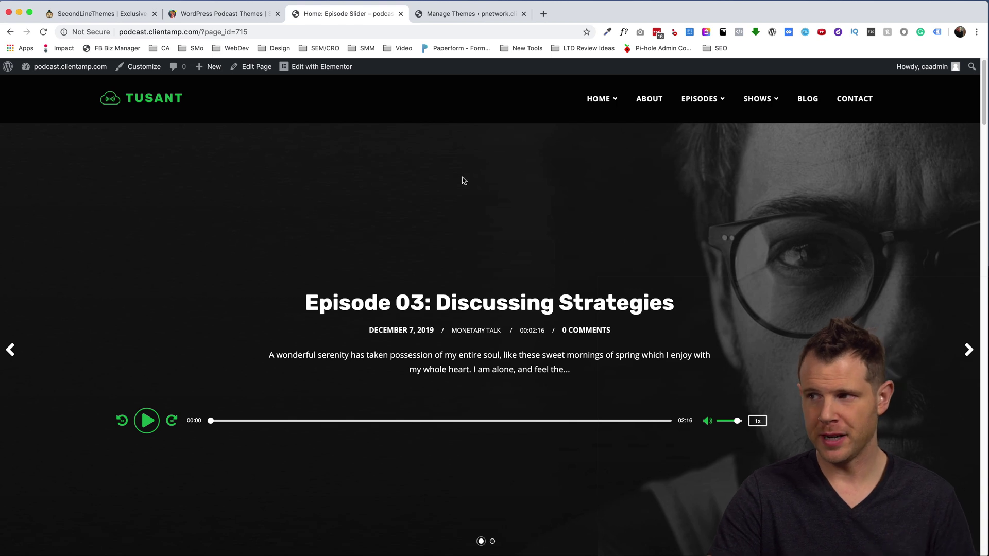
# Step: Page through the featured episodes on the Episode Slider home page and look over the Our Episodes list
pyautogui.moveTo(602, 103)
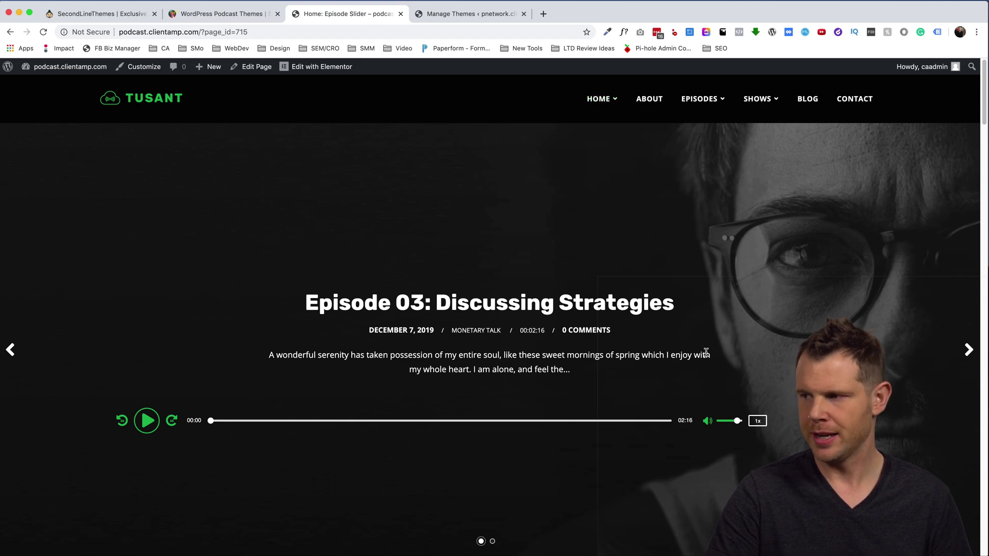
pyautogui.click(967, 353)
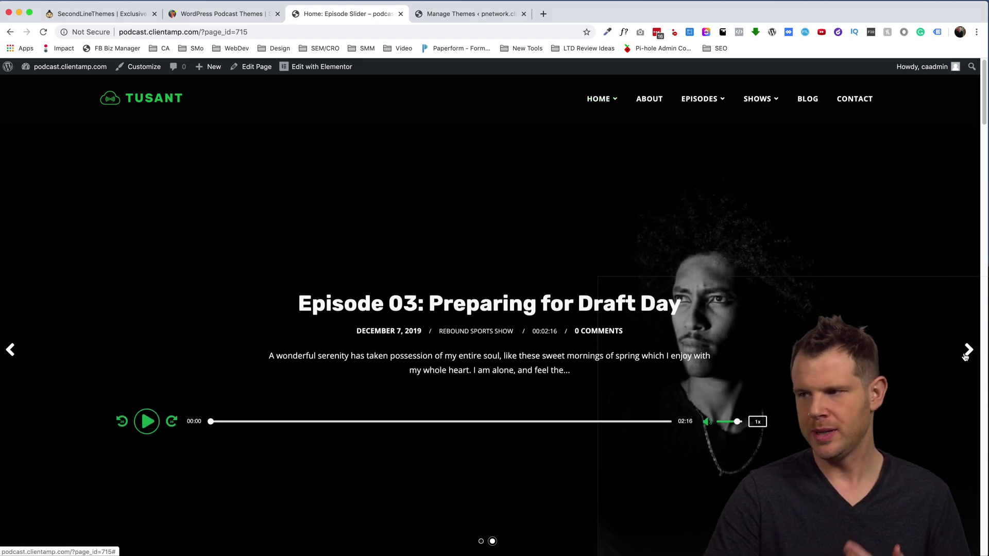
pyautogui.click(966, 355)
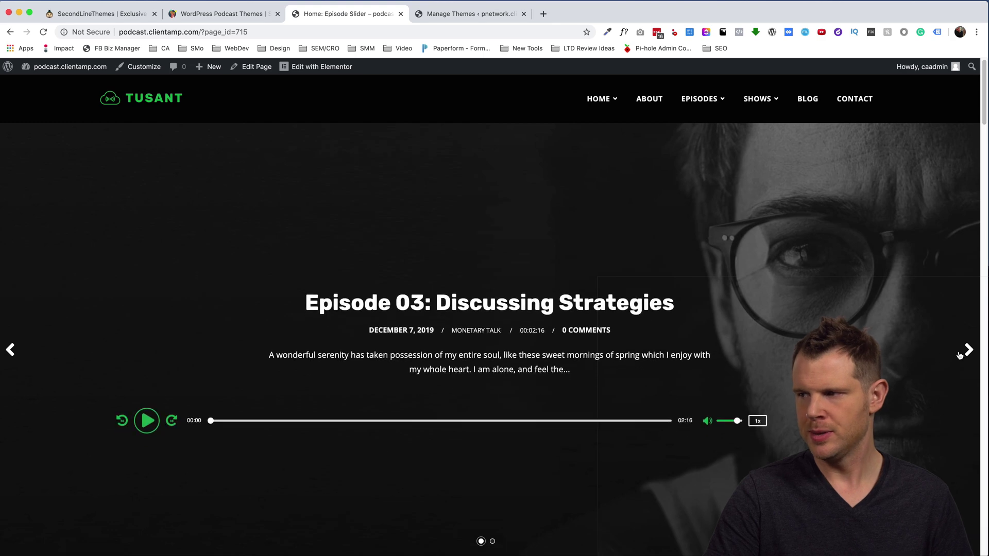
pyautogui.click(962, 352)
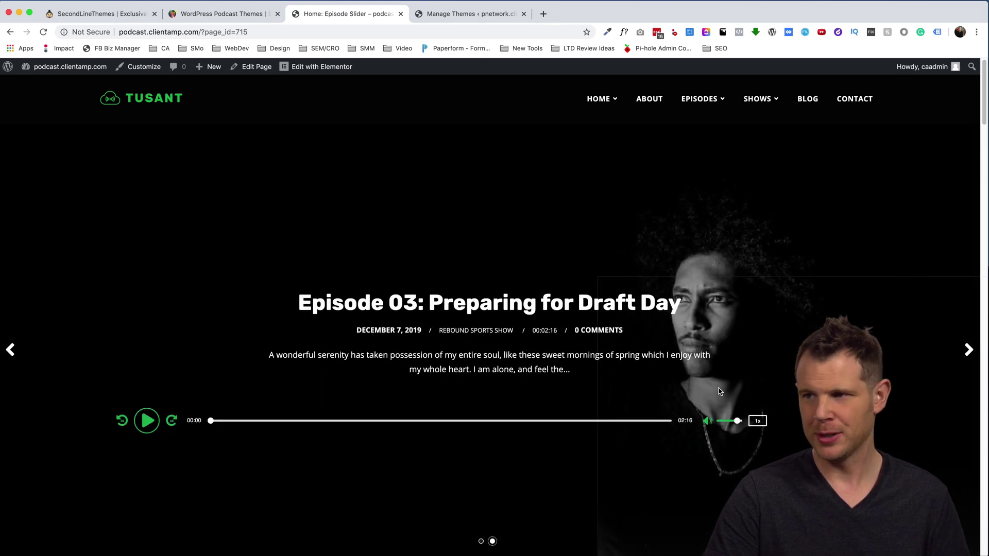
pyautogui.scroll(-15, 720, 392)
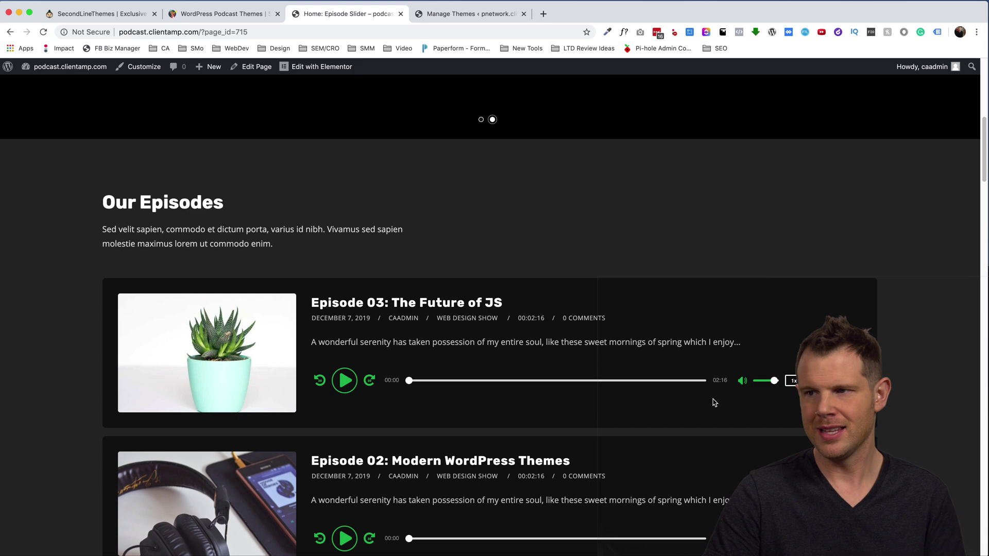
pyautogui.scroll(-15, 714, 403)
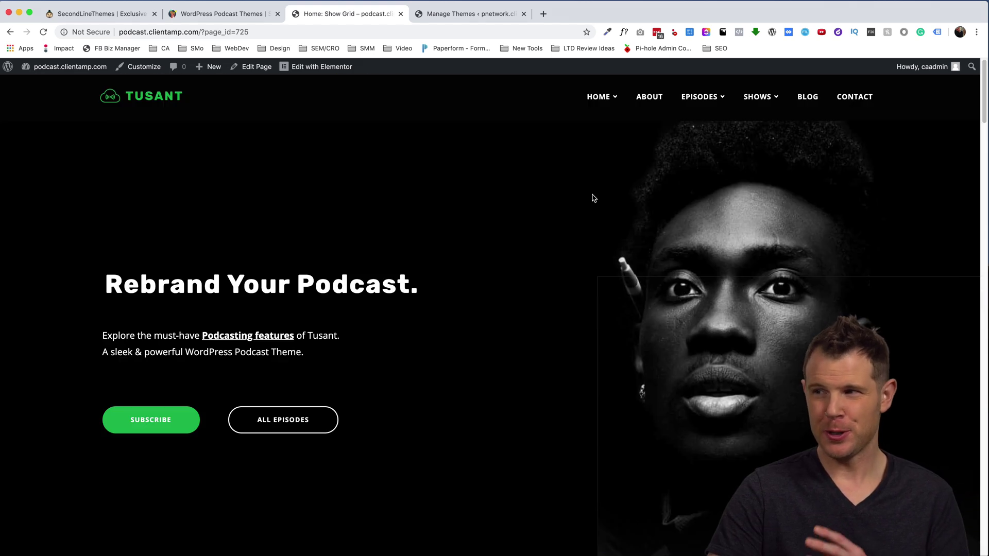
# Step: Look over the Our Shows section of the Show Grid home page, including its category filters and show cards
pyautogui.moveTo(610, 111)
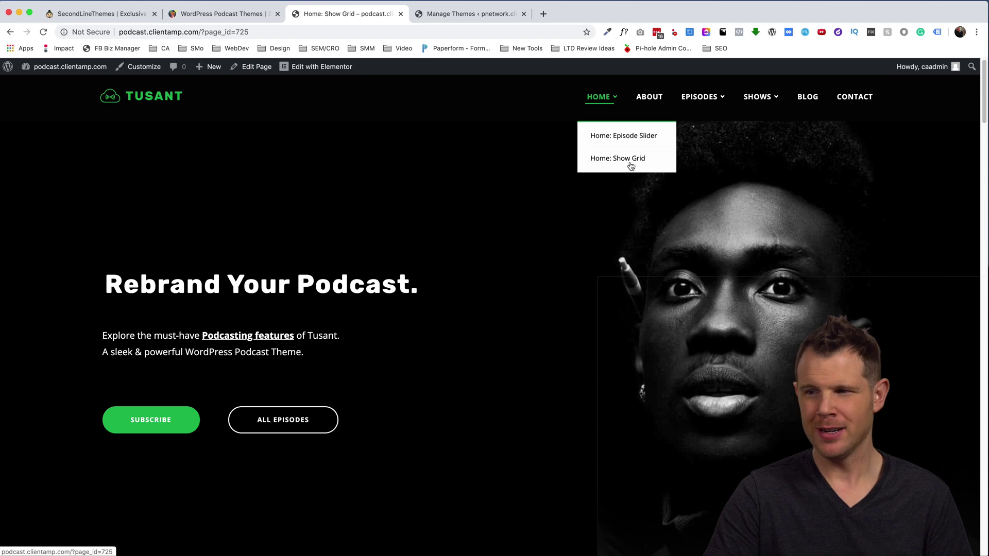
pyautogui.scroll(-10, 493, 312)
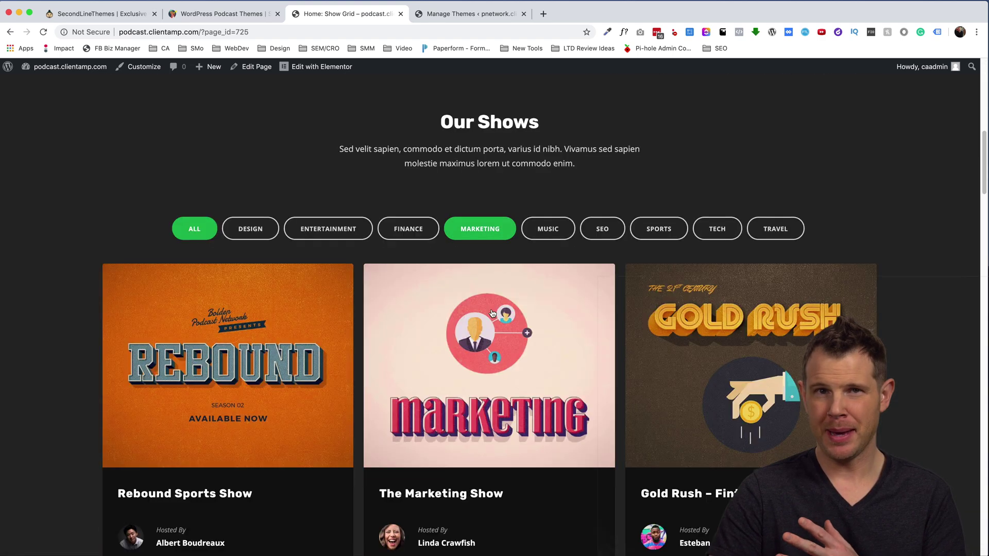
pyautogui.scroll(-1, 493, 313)
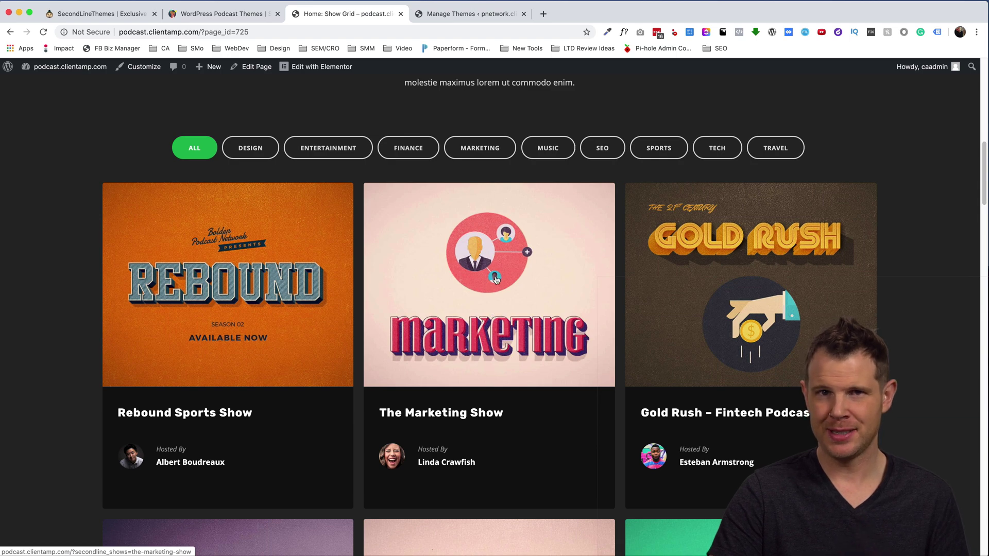
pyautogui.scroll(-1, 496, 279)
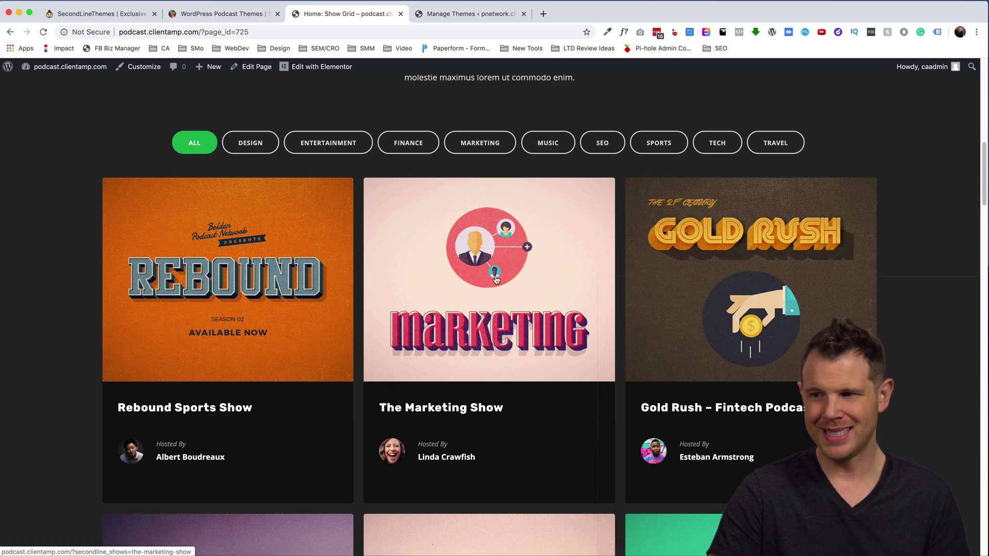
pyautogui.scroll(-2, 496, 280)
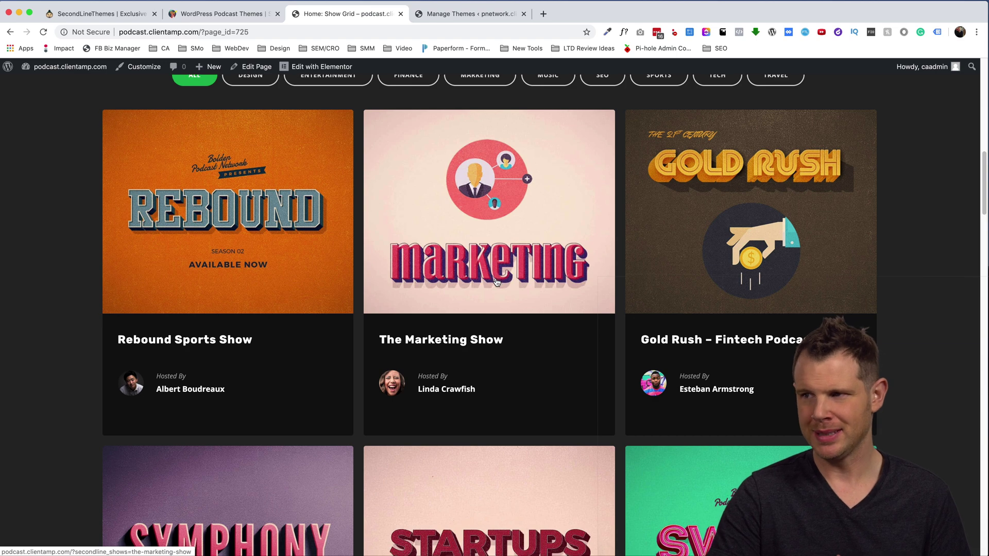
# Step: Filter the Our Shows grid by Finance and by Music, and restore it to All
pyautogui.scroll(1, 496, 281)
pyautogui.scroll(2, 488, 193)
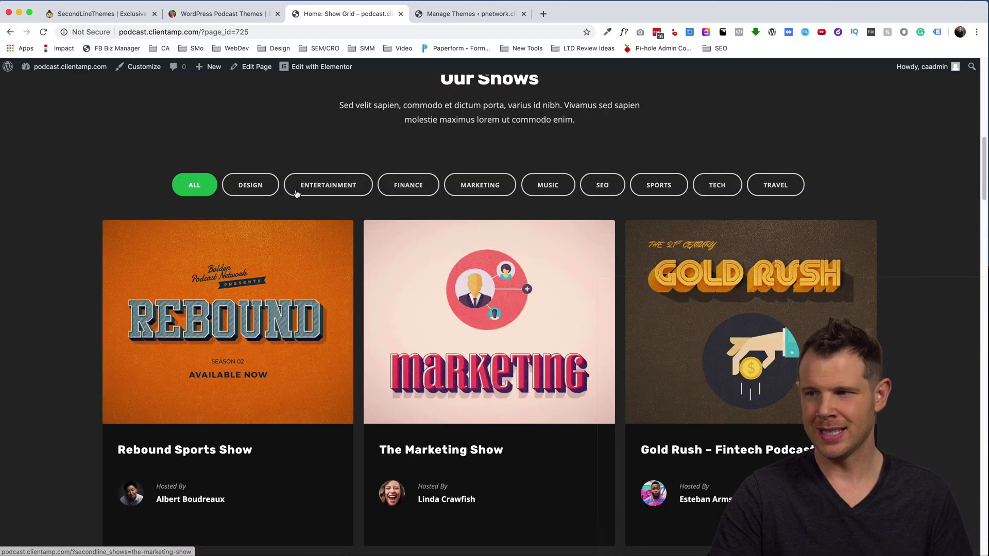
pyautogui.click(409, 185)
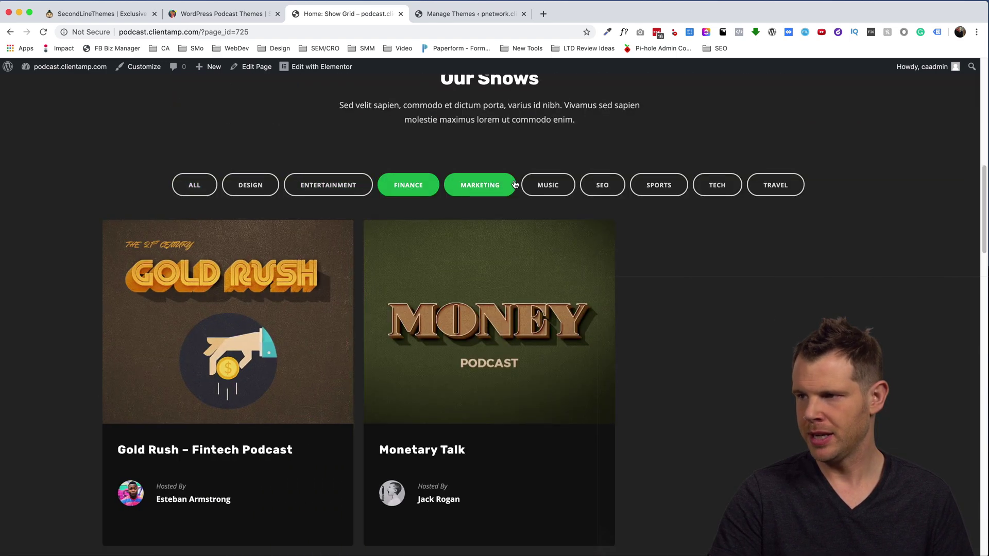
pyautogui.click(548, 186)
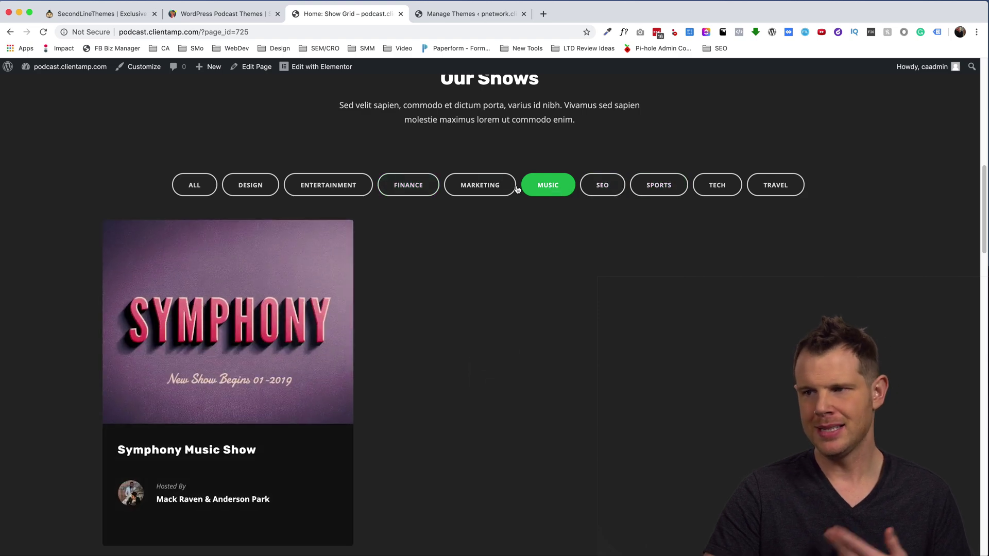
pyautogui.click(195, 189)
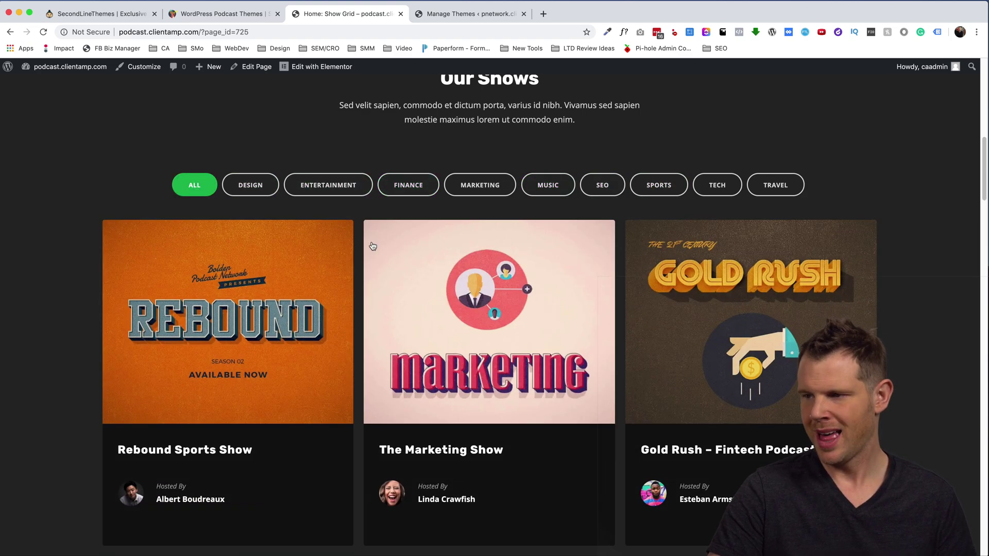
pyautogui.scroll(-9, 345, 289)
pyautogui.scroll(15, 411, 315)
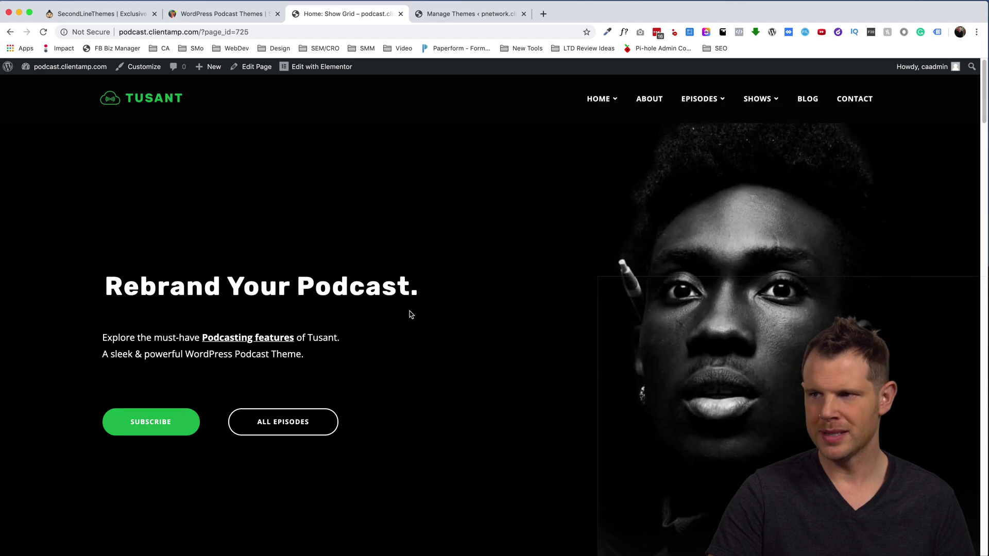
# Step: Edit the Show Grid home page with Elementor and open the settings of its show grid widget for review
pyautogui.click(303, 70)
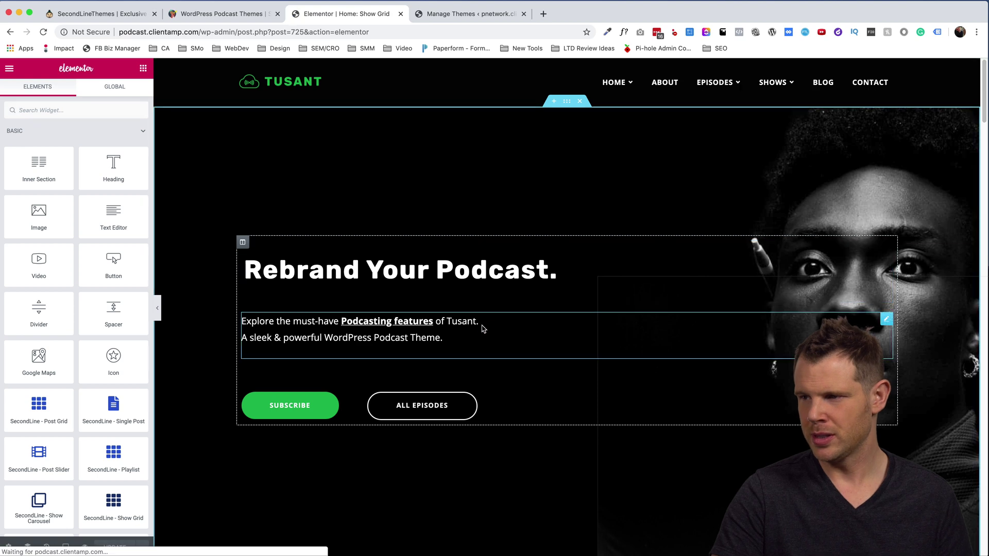
pyautogui.scroll(-8, 484, 309)
pyautogui.scroll(-3, 484, 328)
pyautogui.click(497, 277)
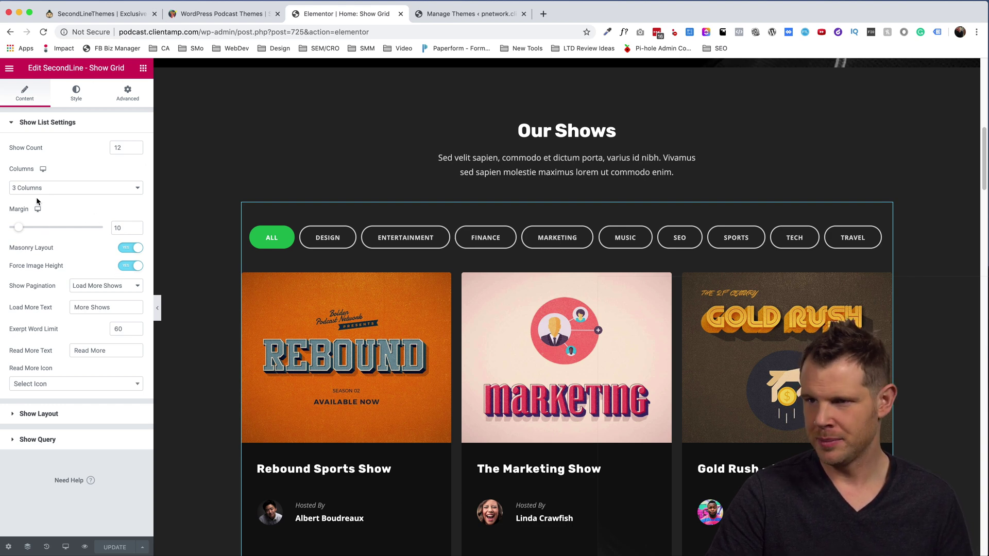
pyautogui.scroll(-15, 513, 369)
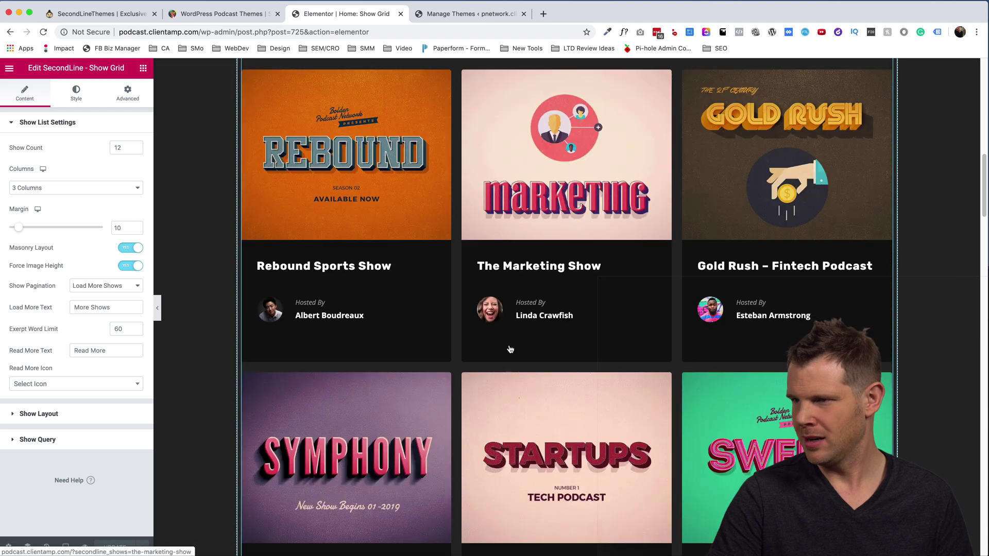
pyautogui.scroll(10, 513, 368)
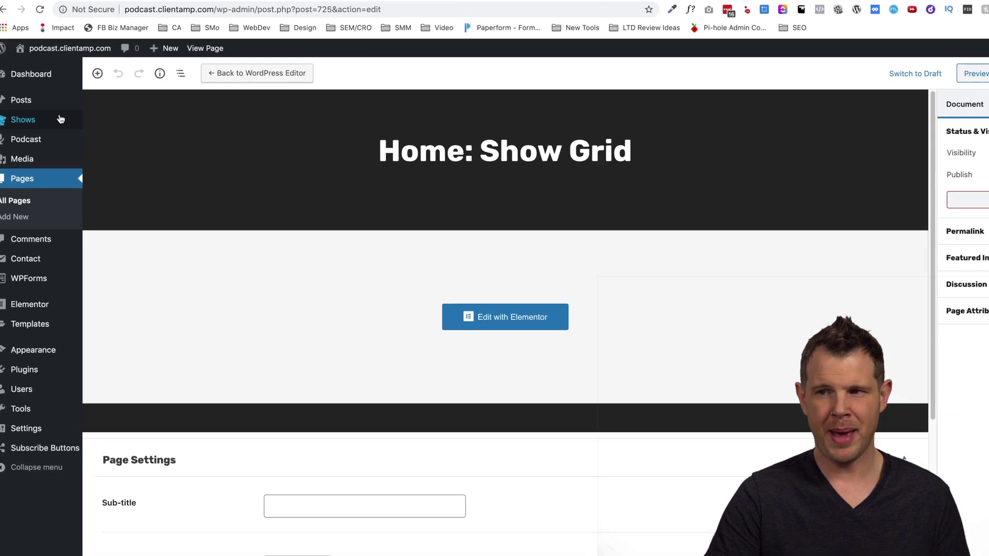
# Step: View the Shows list and the regular Posts list in the WordPress admin
pyautogui.moveTo(24, 132)
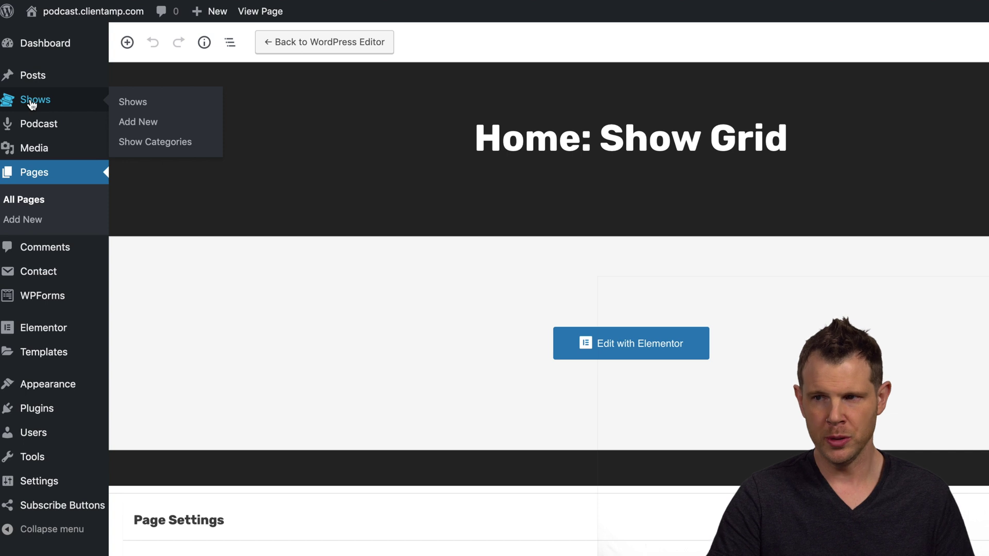
pyautogui.click(32, 103)
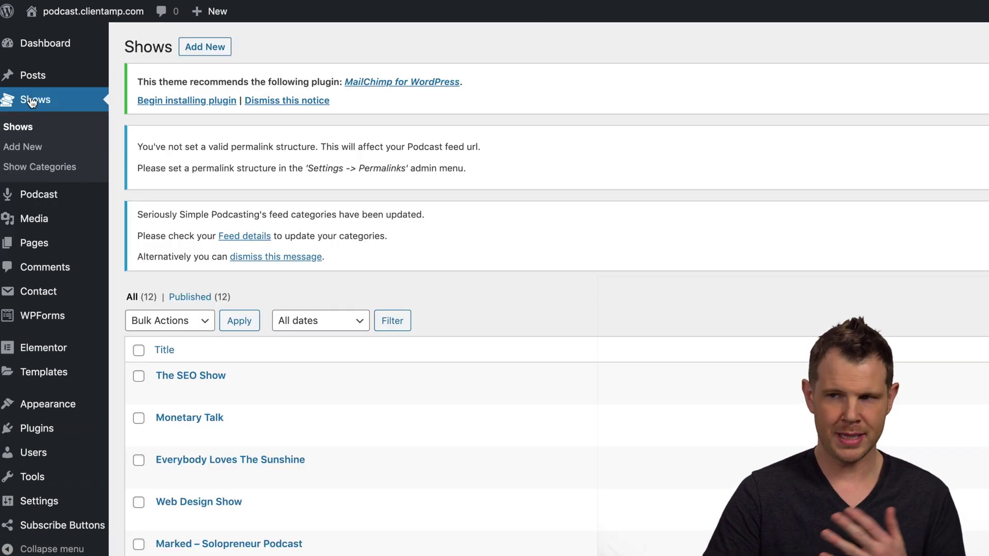
pyautogui.moveTo(30, 78)
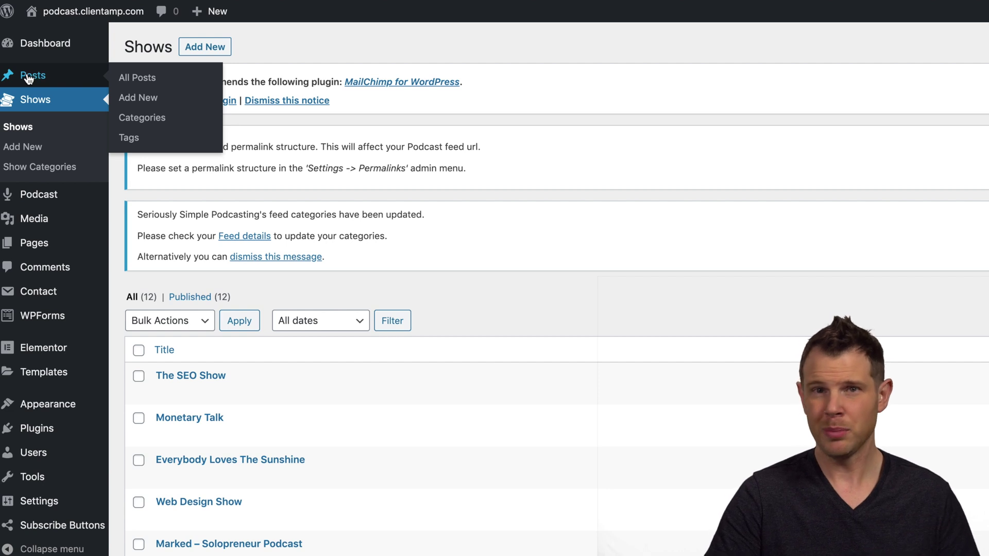
pyautogui.click(30, 78)
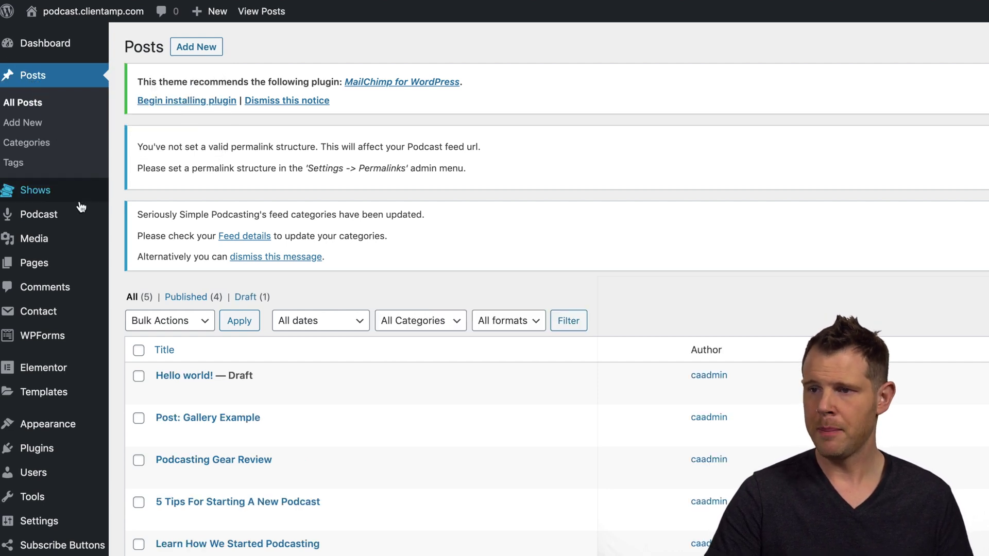
# Step: Open the list of all podcast episodes
pyautogui.moveTo(35, 276)
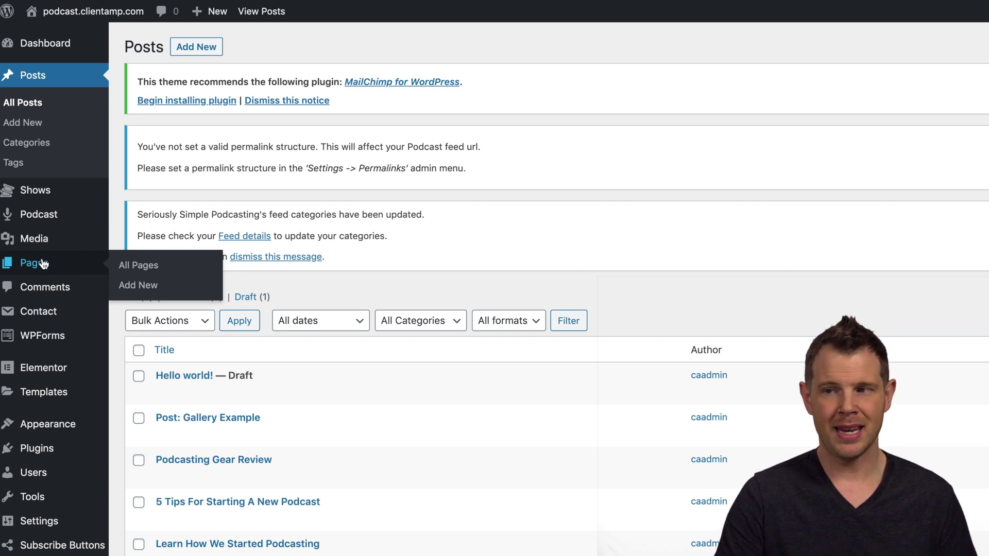
pyautogui.moveTo(45, 213)
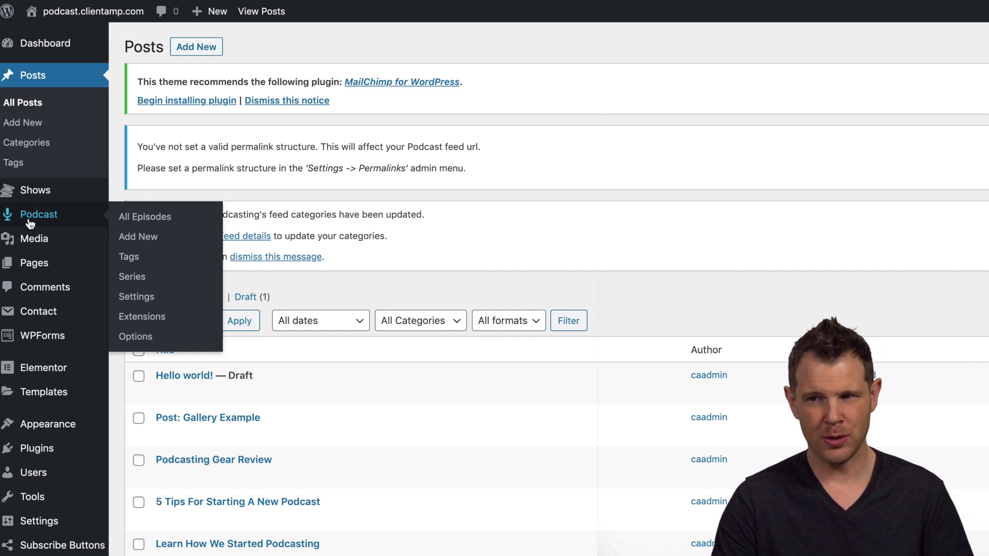
pyautogui.click(76, 216)
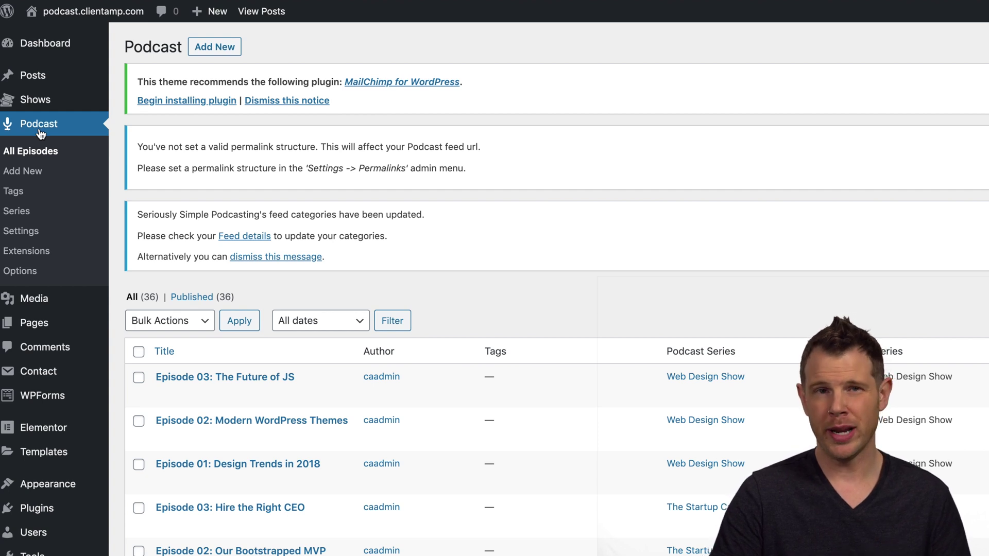
# Step: Return to the Shows list and examine the titles of the published shows
pyautogui.click(40, 100)
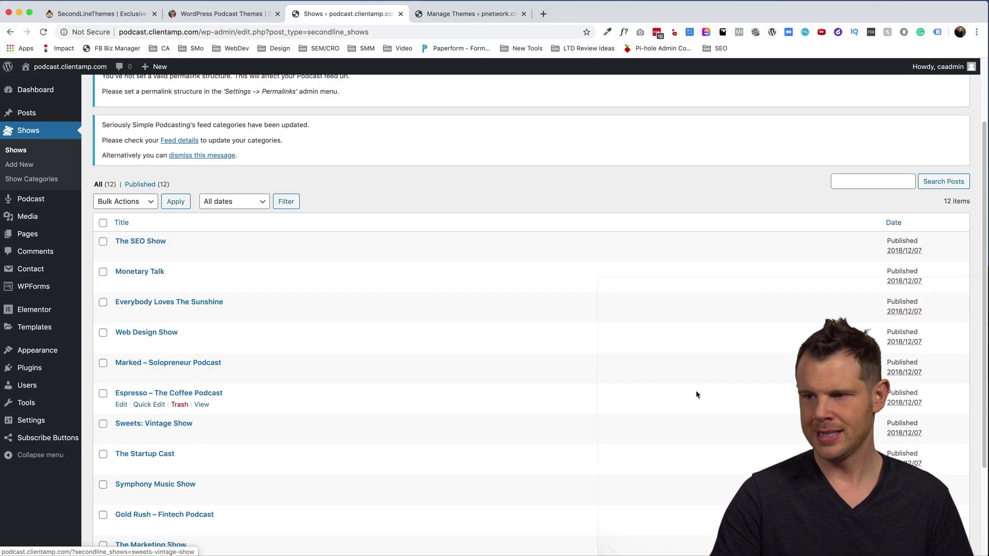
pyautogui.scroll(-3, 340, 369)
pyautogui.scroll(1, 272, 367)
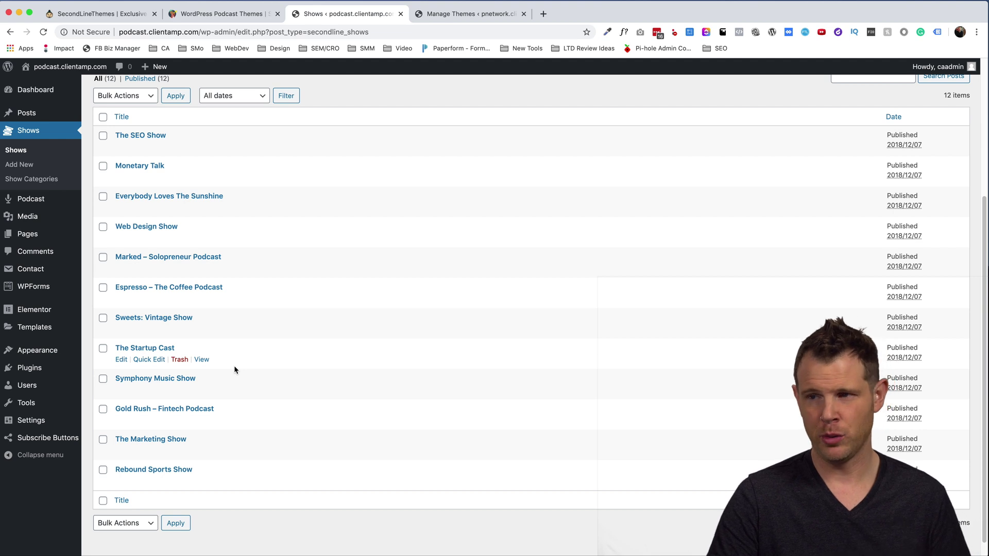
# Step: Reopen the list of all podcast episodes and examine which series each episode is assigned to
pyautogui.moveTo(57, 199)
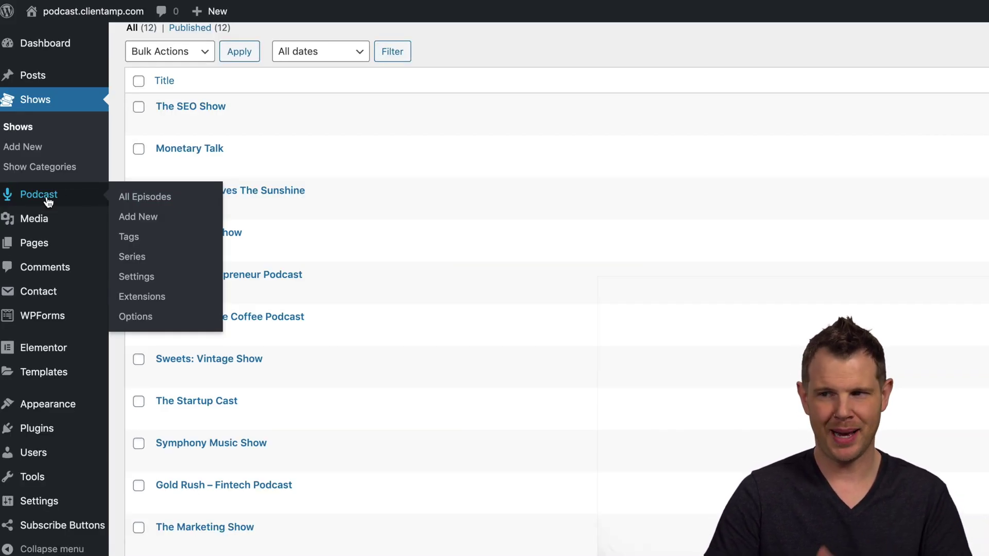
pyautogui.click(137, 198)
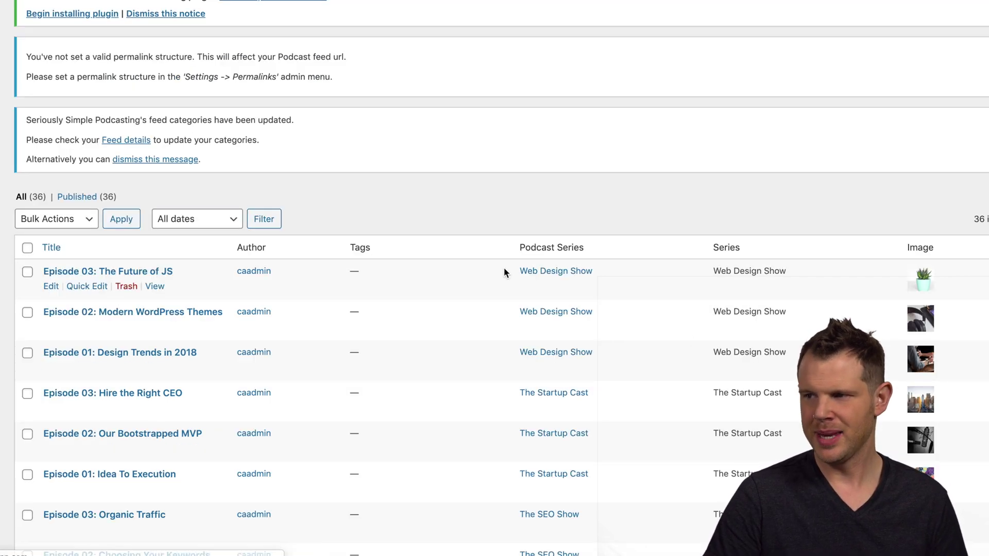
pyautogui.scroll(-3, 578, 298)
pyautogui.scroll(-3, 546, 332)
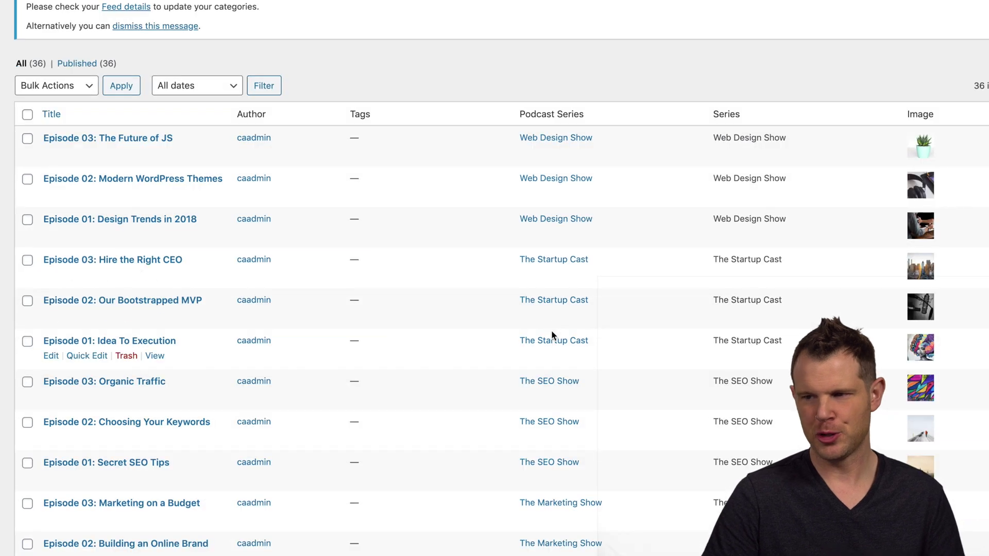
pyautogui.scroll(2, 555, 346)
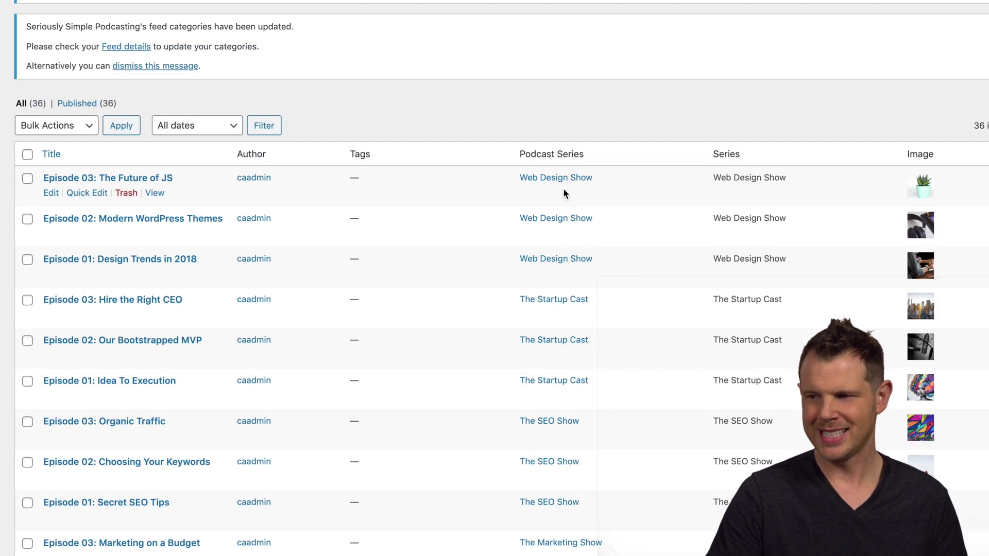
pyautogui.scroll(-4, 565, 235)
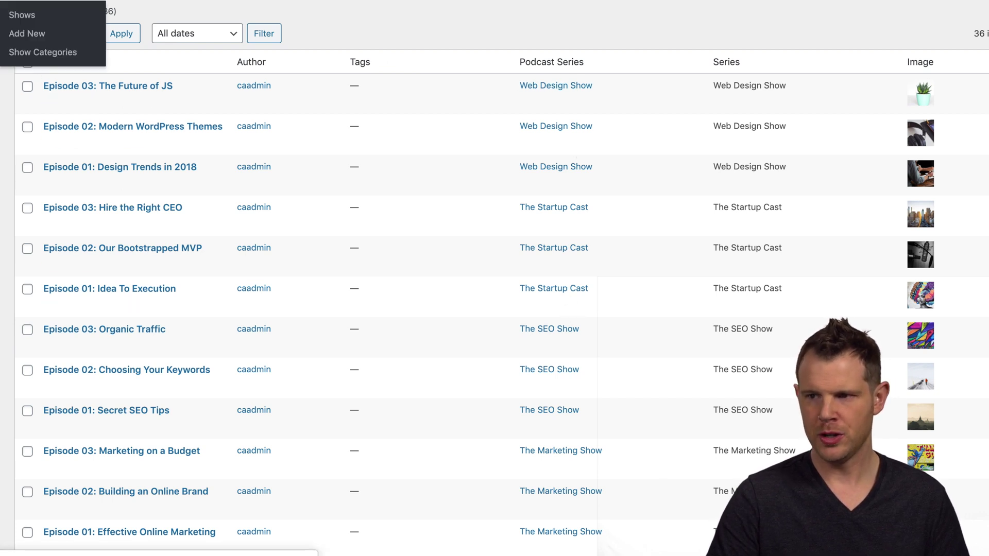
# Step: Return to the Shows list and open a new podcast episode in the editor
pyautogui.click(21, 14)
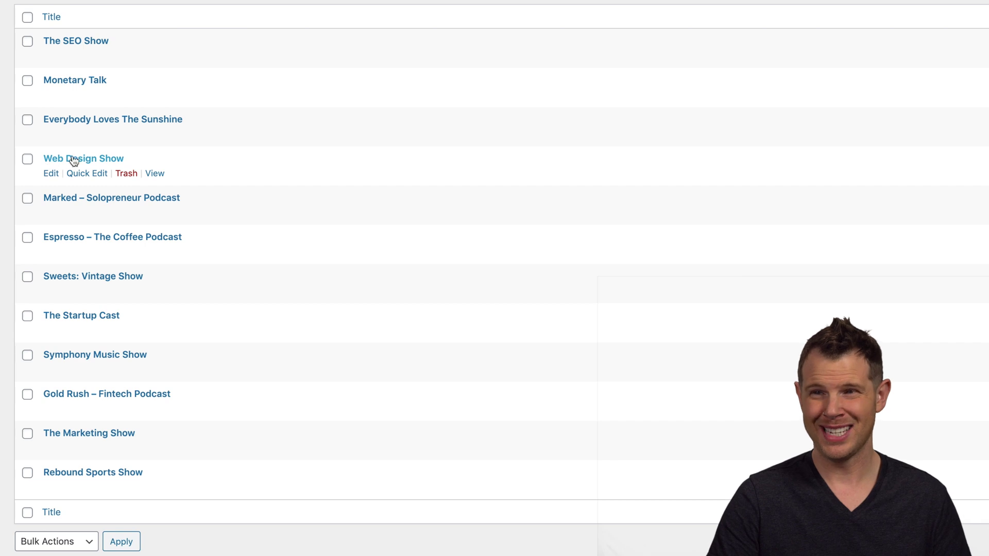
pyautogui.moveTo(42, 194)
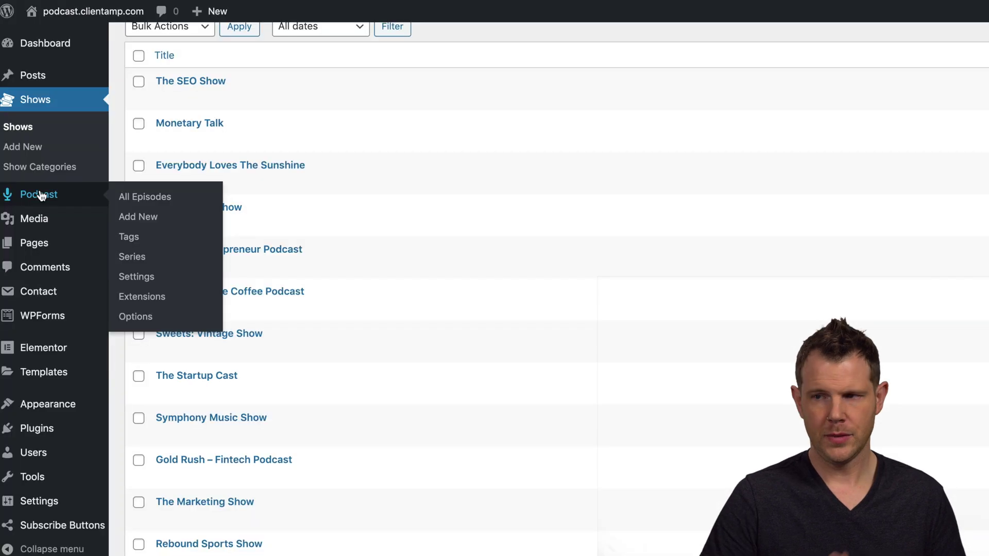
pyautogui.click(134, 221)
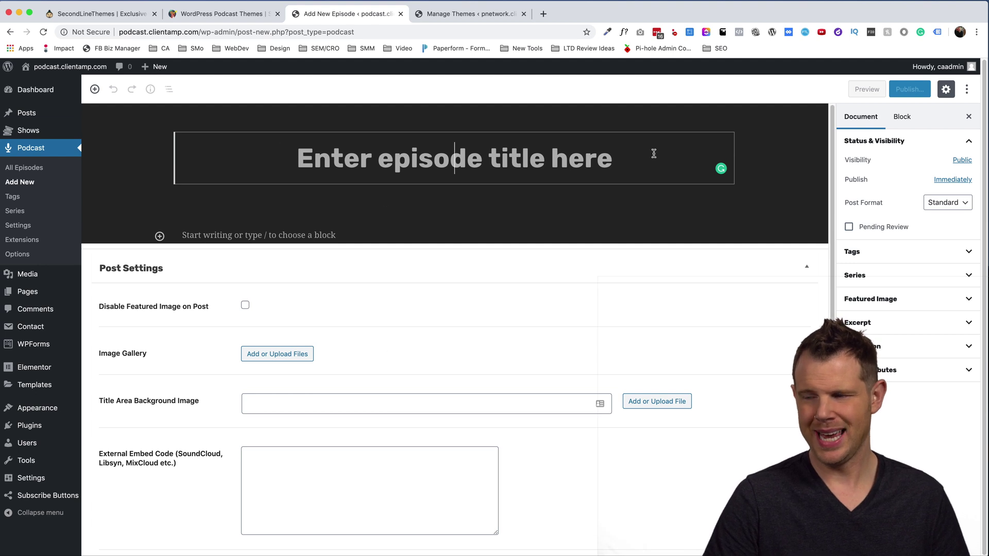
# Step: Examine the new episode's post settings and the shows offered under Parent Show Post, leaving it at None
pyautogui.click(267, 232)
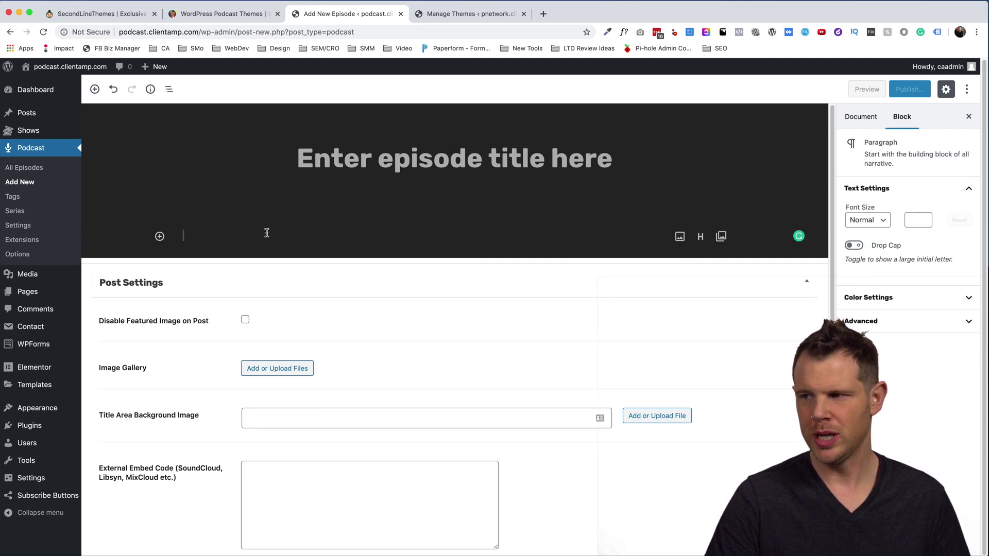
pyautogui.scroll(-3, 212, 360)
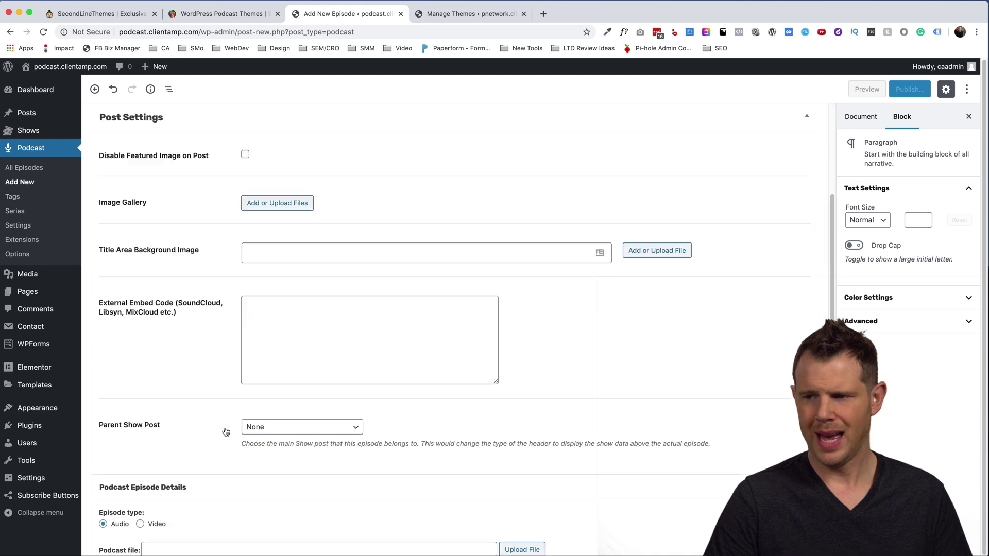
pyautogui.click(264, 430)
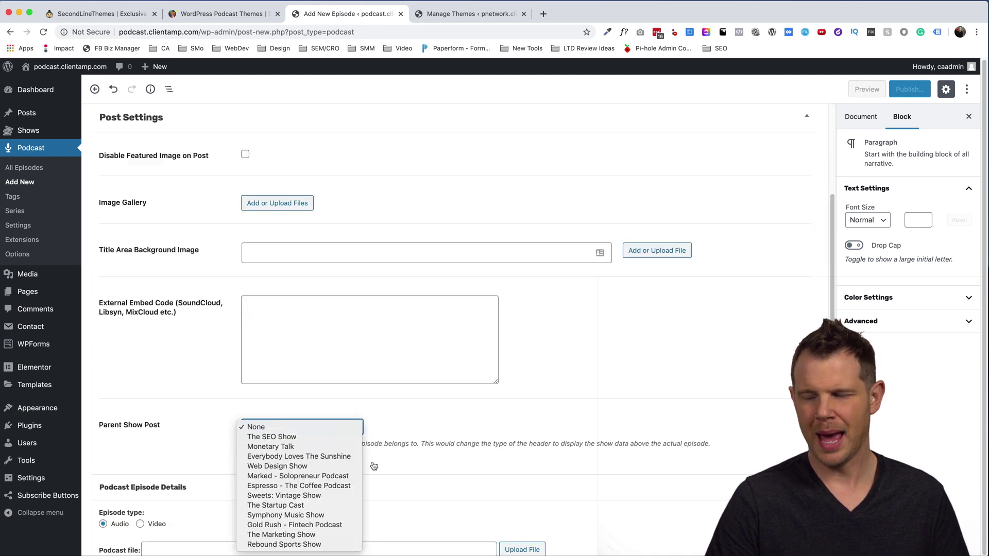
pyautogui.click(165, 543)
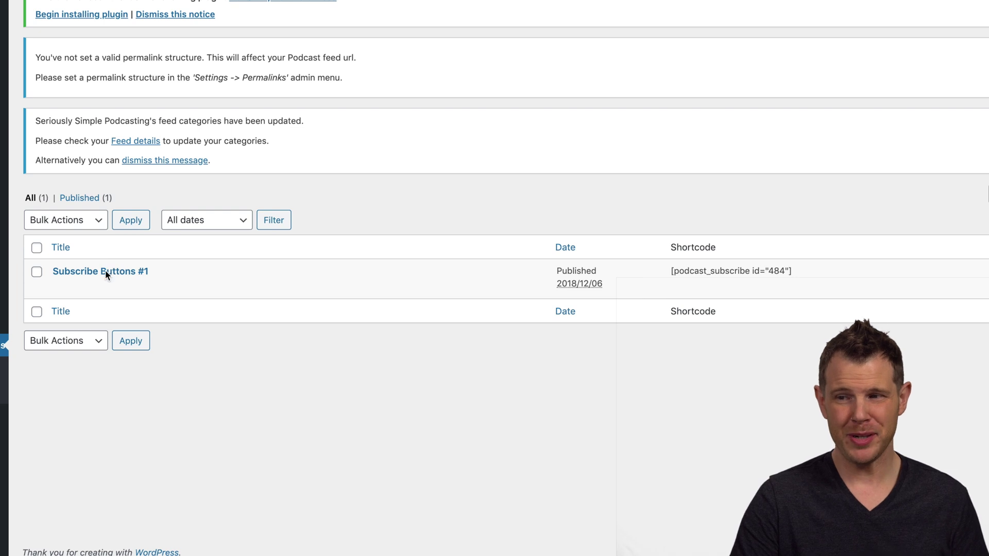
# Step: Open Subscribe Buttons #1 and review its button text, type, style and color settings
pyautogui.click(61, 288)
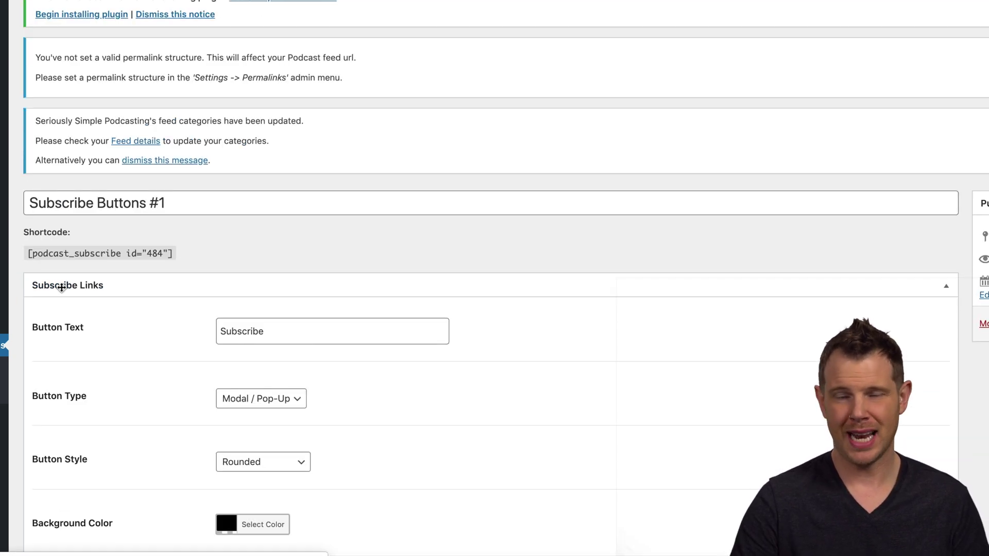
pyautogui.scroll(-5, 141, 282)
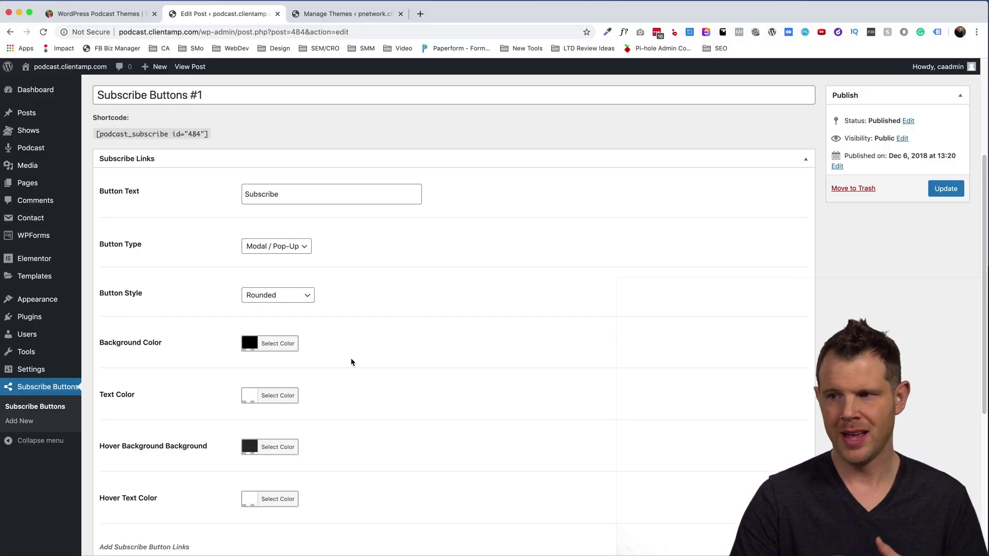
pyautogui.scroll(-1, 367, 363)
pyautogui.scroll(-5, 367, 364)
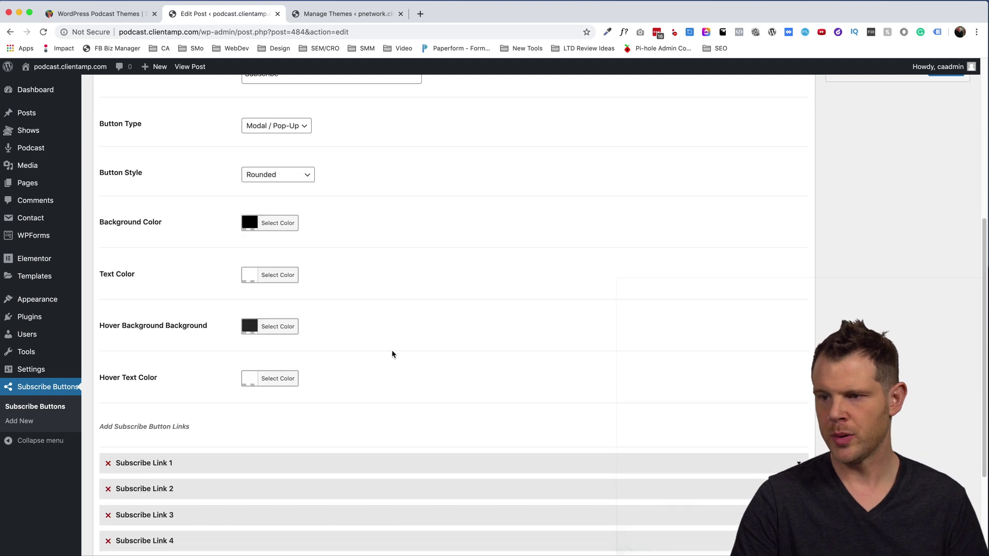
# Step: Expand Subscribe Link 1 and Subscribe Link 2 to view their platform and link settings
pyautogui.click(799, 338)
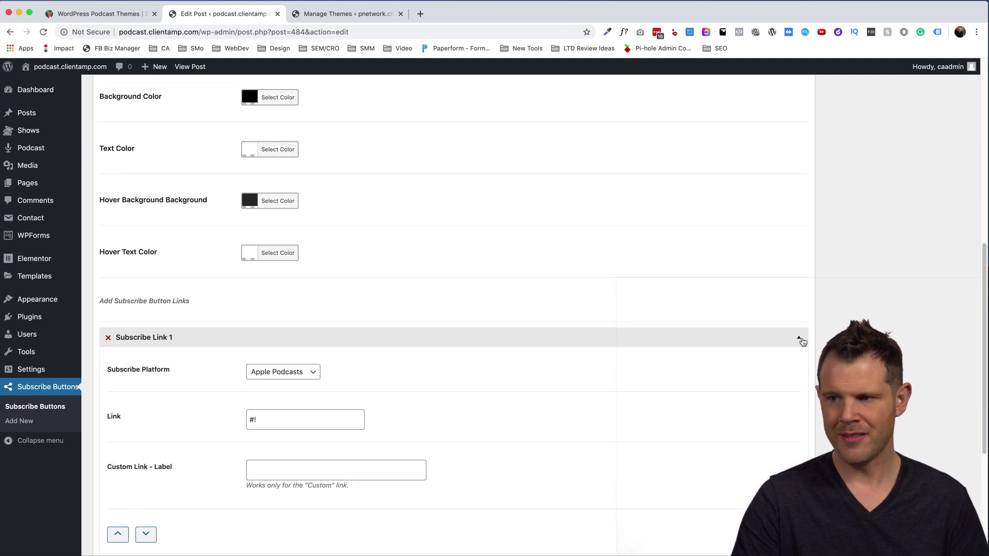
pyautogui.scroll(-3, 649, 331)
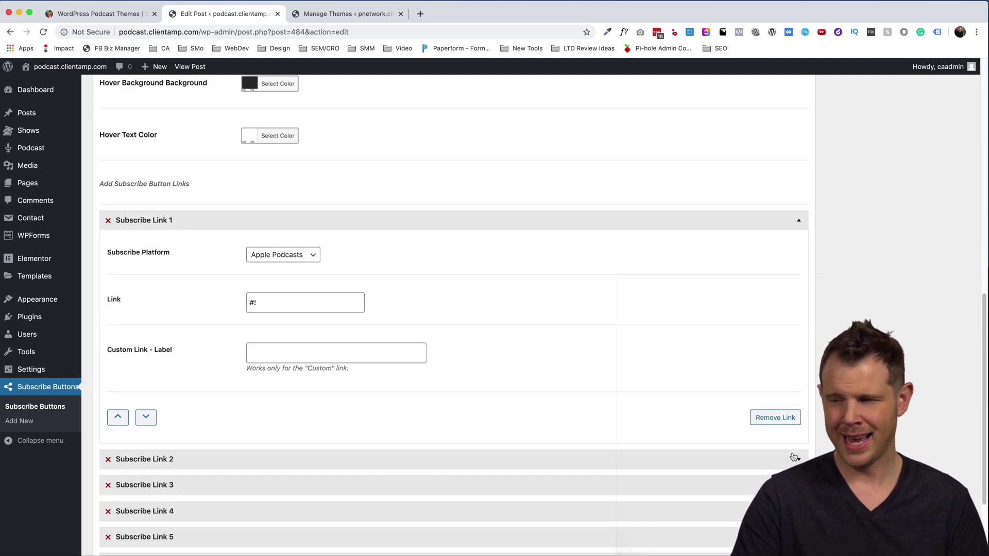
pyautogui.click(799, 460)
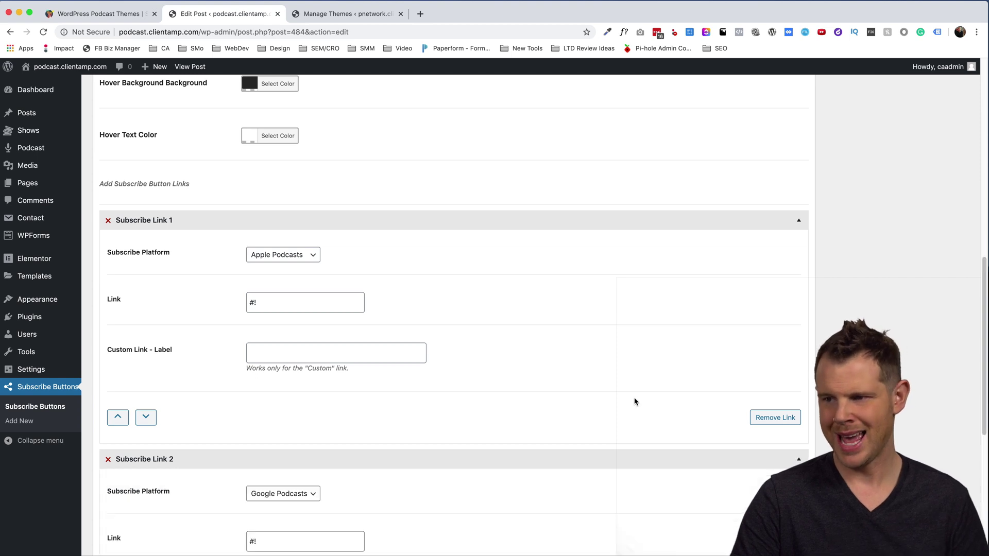
pyautogui.scroll(-7, 649, 407)
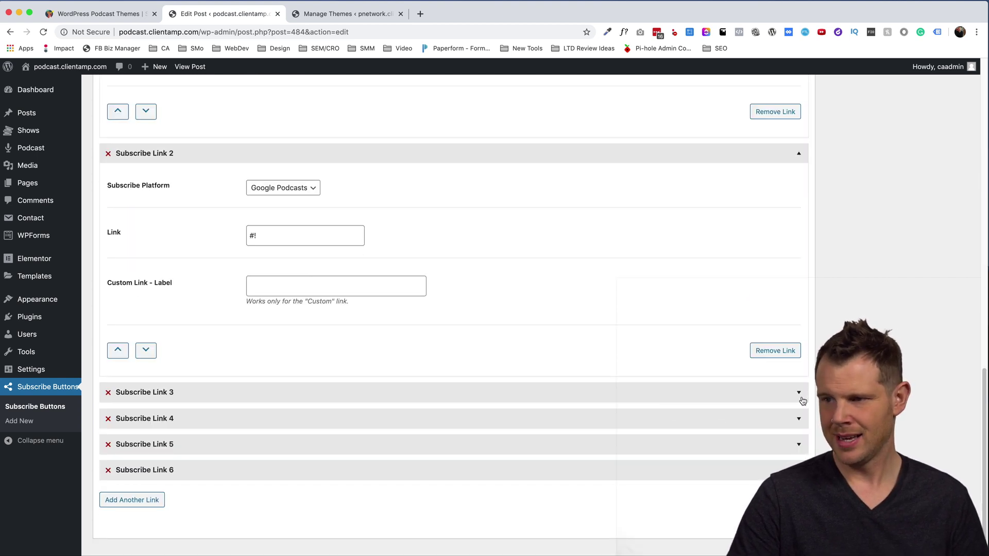
# Step: Expand Subscribe Link 3, look through the available platforms and set its Subscribe Platform to Custom Link
pyautogui.click(799, 392)
pyautogui.scroll(-5, 537, 434)
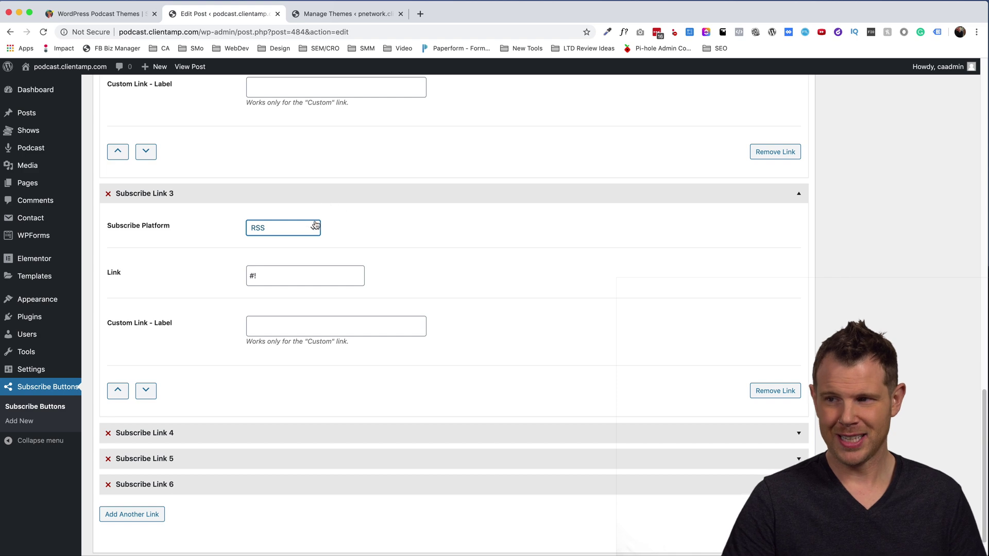
pyautogui.click(313, 229)
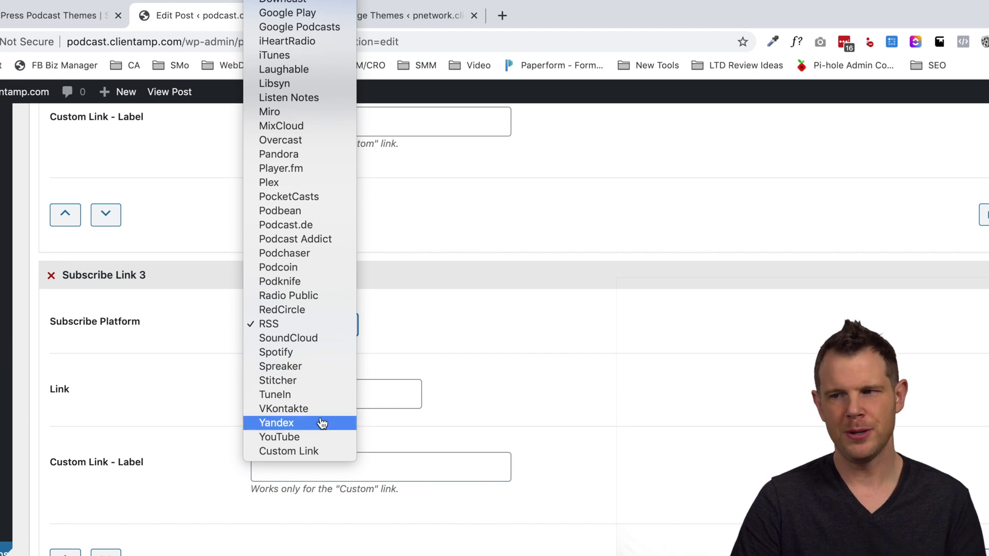
pyautogui.click(335, 458)
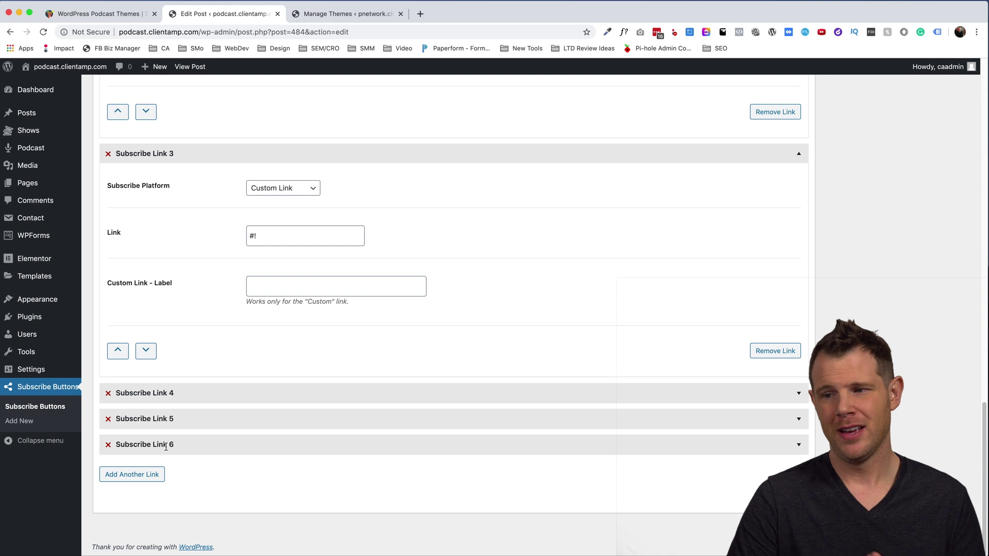
# Step: Remove Subscribe Links 6, 5 and 4 from the subscribe button set
pyautogui.click(108, 444)
pyautogui.click(108, 446)
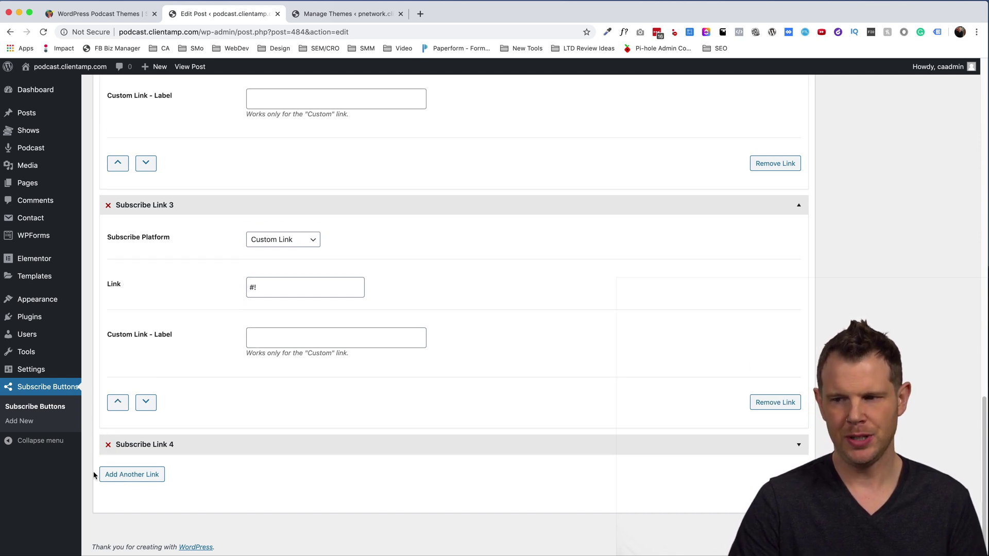
pyautogui.click(108, 445)
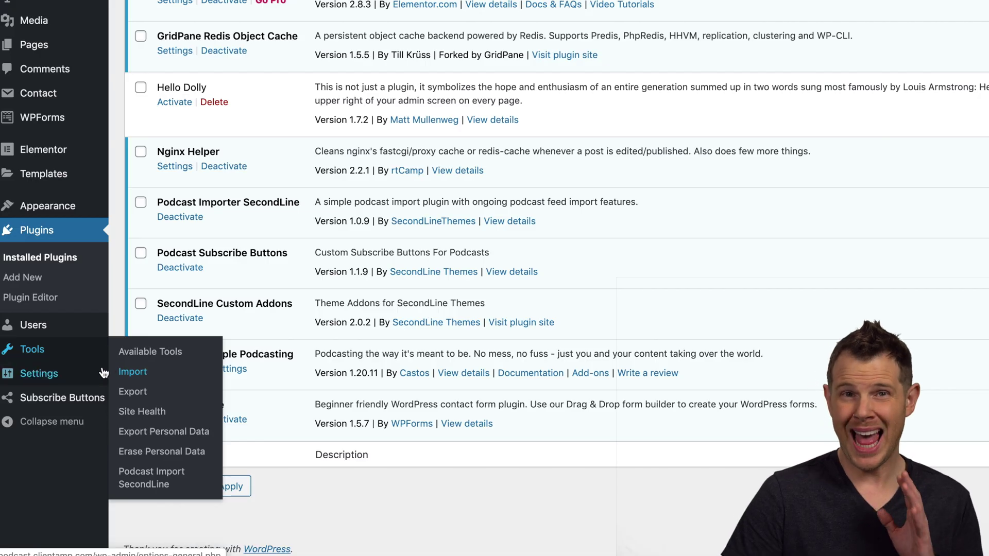
# Step: Open the Podcast Import SecondLine tool from the WordPress admin
pyautogui.moveTo(101, 311)
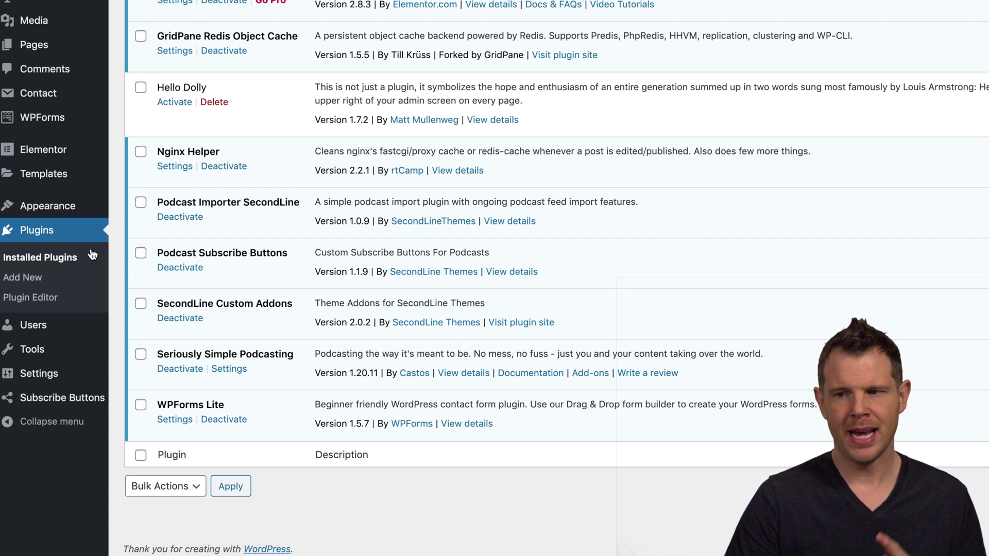
pyautogui.moveTo(42, 351)
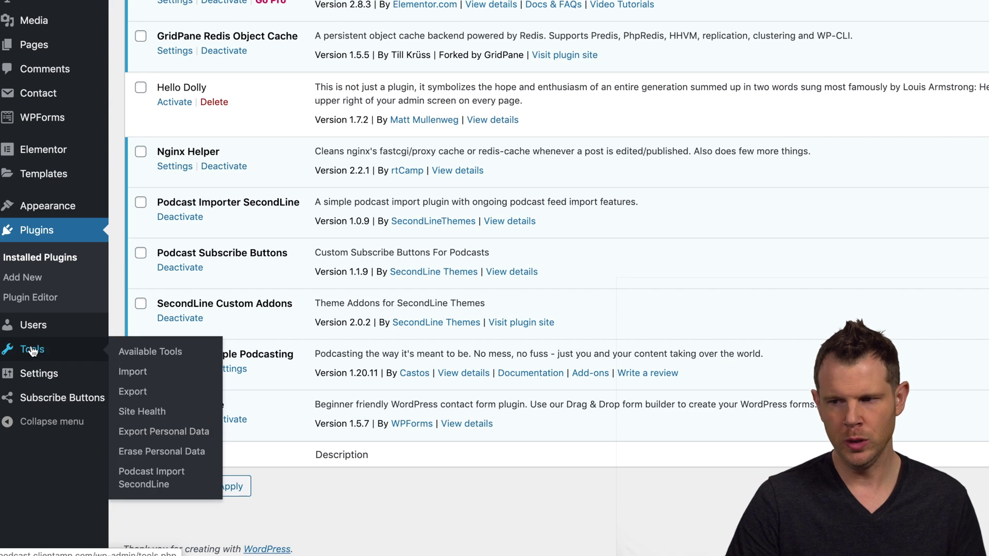
pyautogui.click(147, 484)
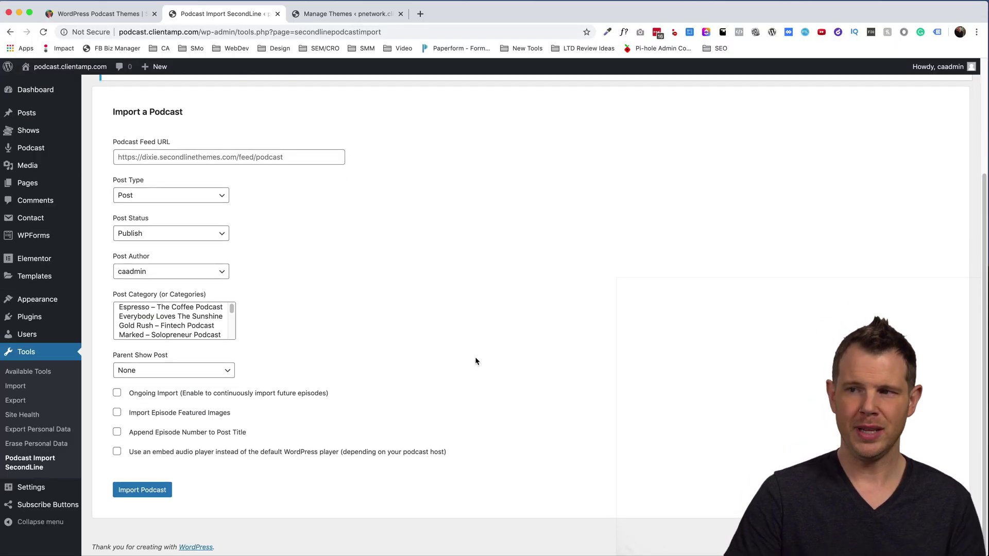
# Step: Set the podcast import's Post Type to Podcast
pyautogui.click(124, 157)
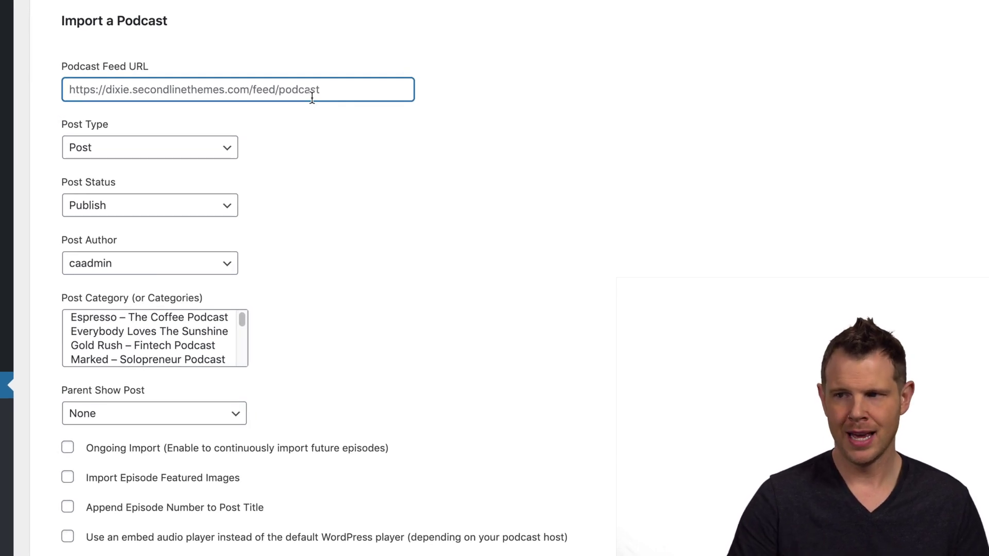
pyautogui.click(198, 150)
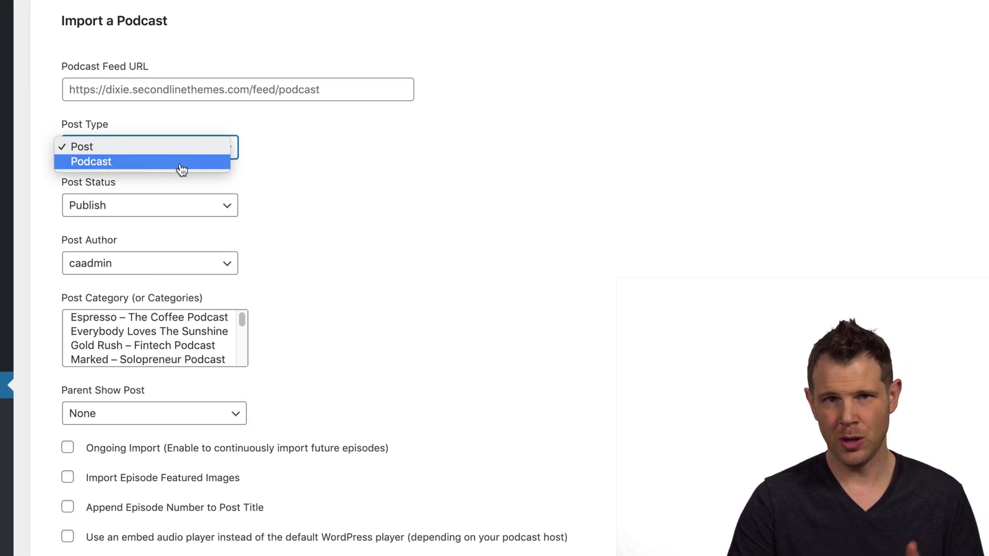
pyautogui.click(181, 164)
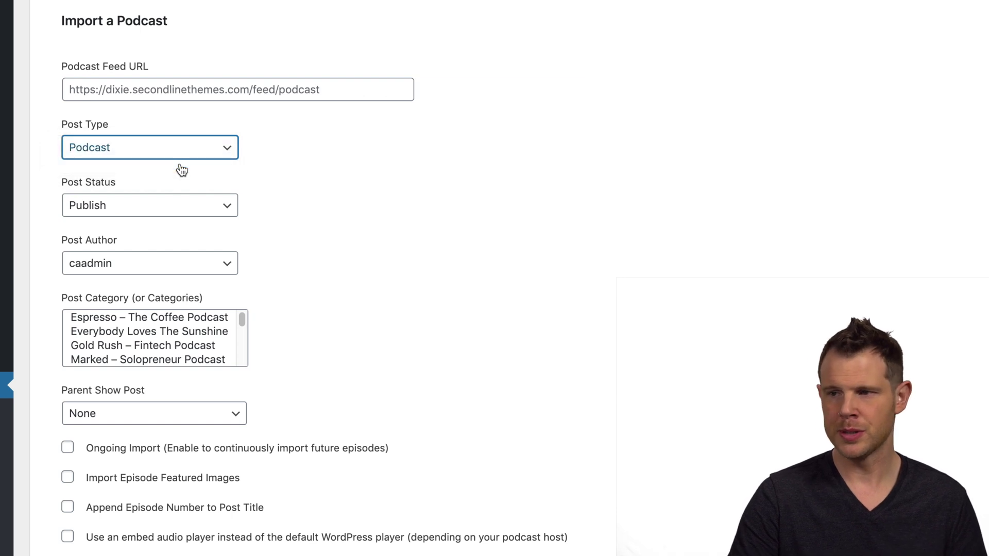
# Step: Review the import's Post Status, Post Author and Post Category choices, leaving the status at Publish
pyautogui.click(134, 212)
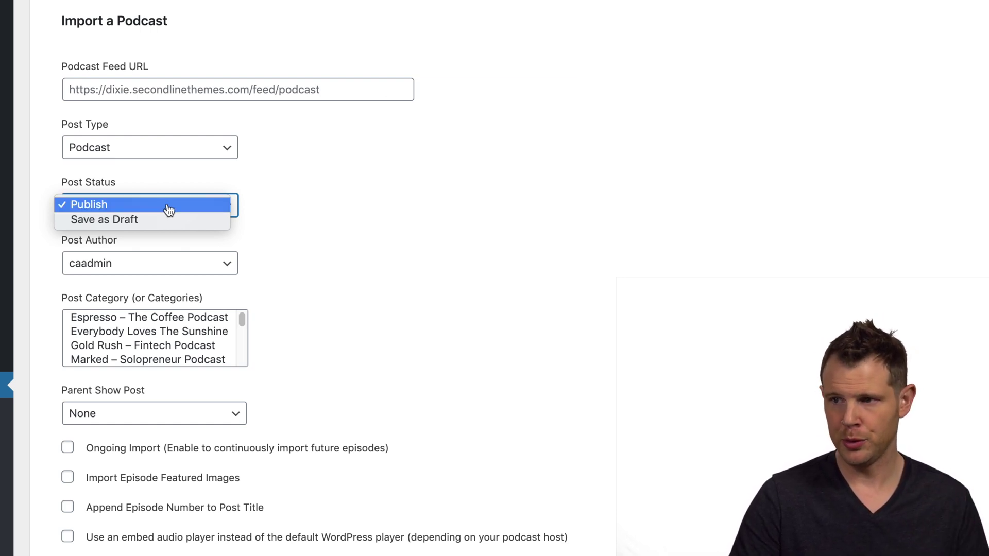
pyautogui.click(265, 252)
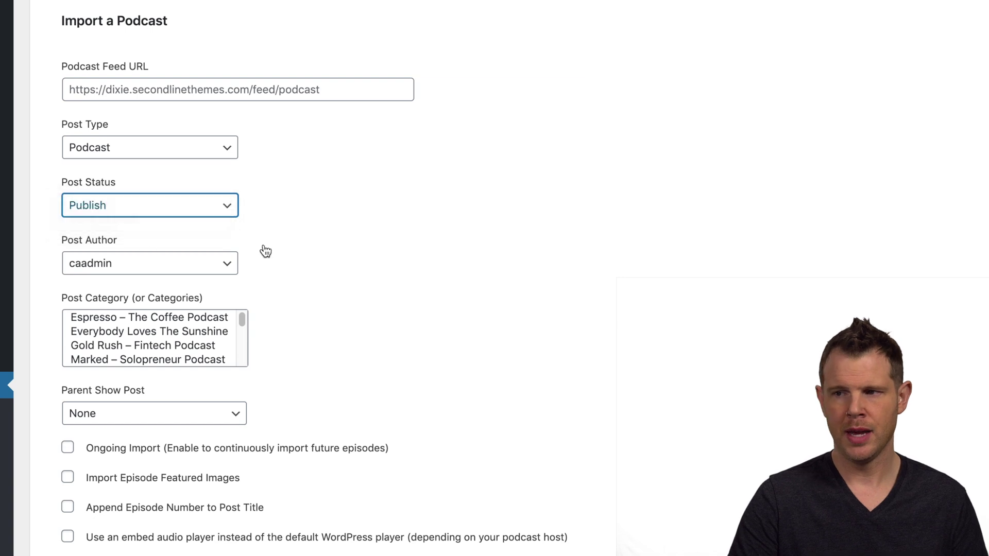
pyautogui.click(170, 272)
pyautogui.click(172, 269)
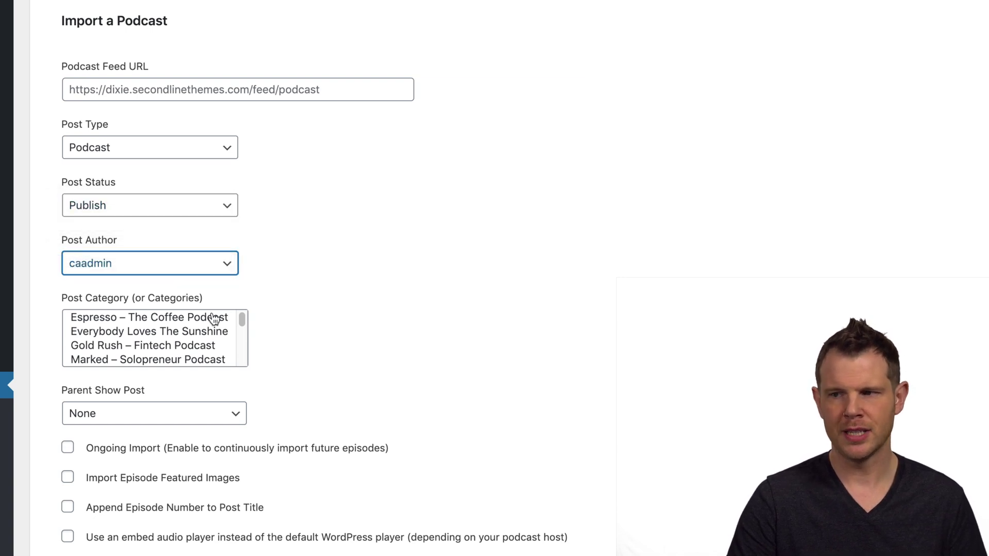
pyautogui.scroll(-1, 206, 341)
pyautogui.scroll(1, 206, 343)
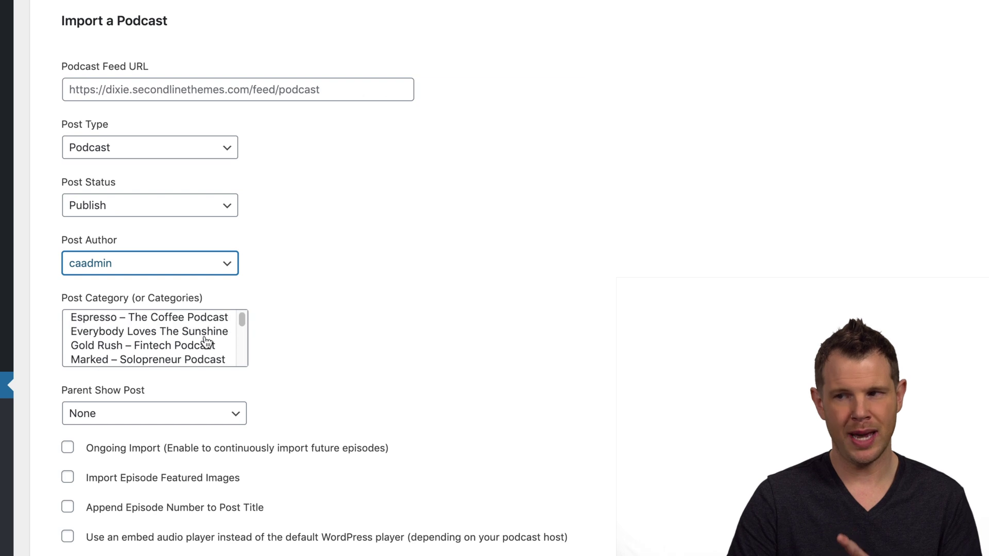
pyautogui.scroll(-3, 172, 344)
# Step: Review the shows offered under Parent Show Post and the remaining import options, leaving the parent show at None
pyautogui.click(158, 416)
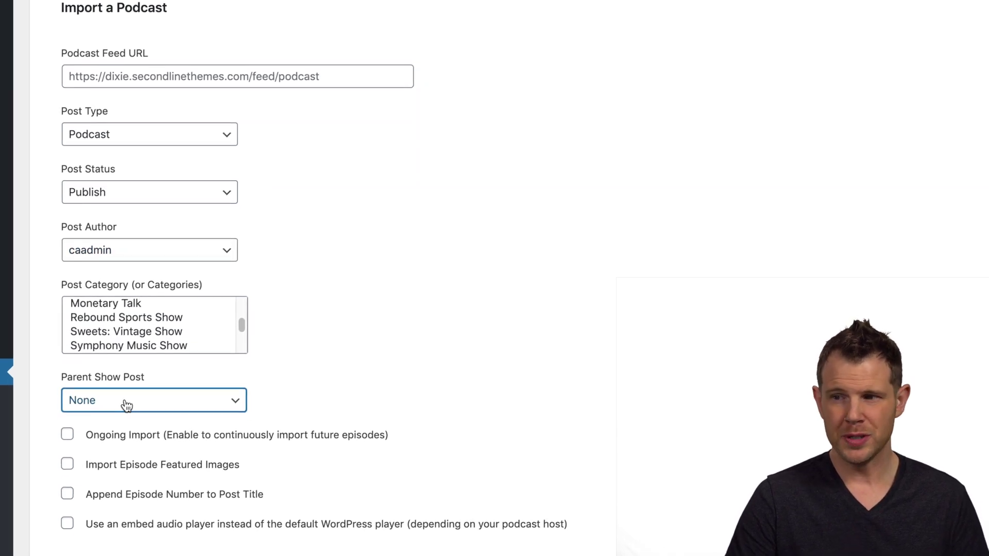
pyautogui.click(124, 414)
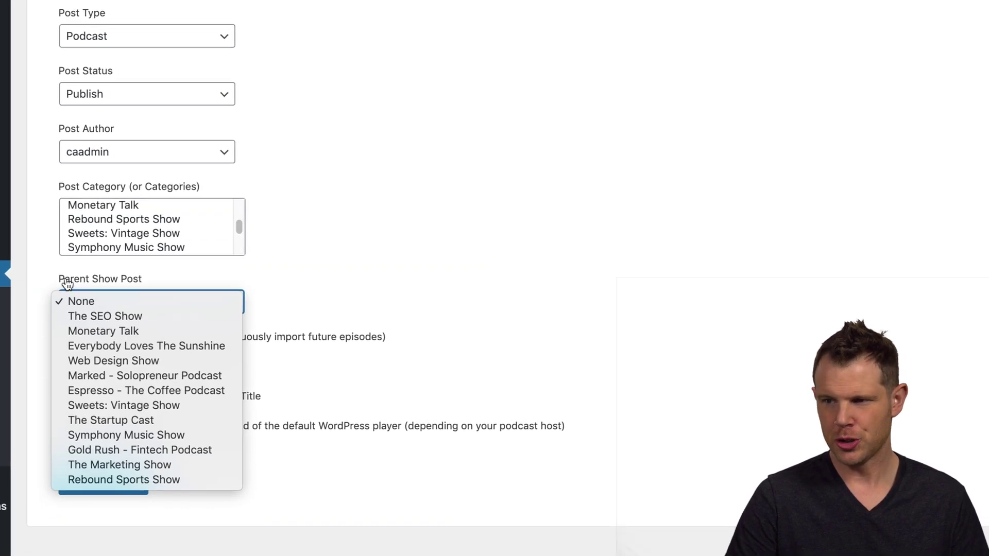
pyautogui.press('Escape')
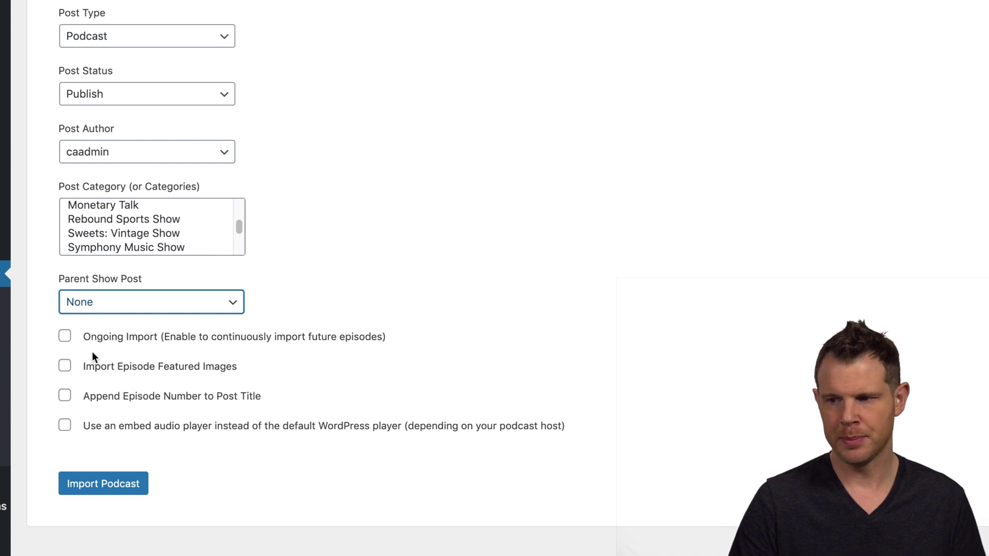
pyautogui.click(77, 368)
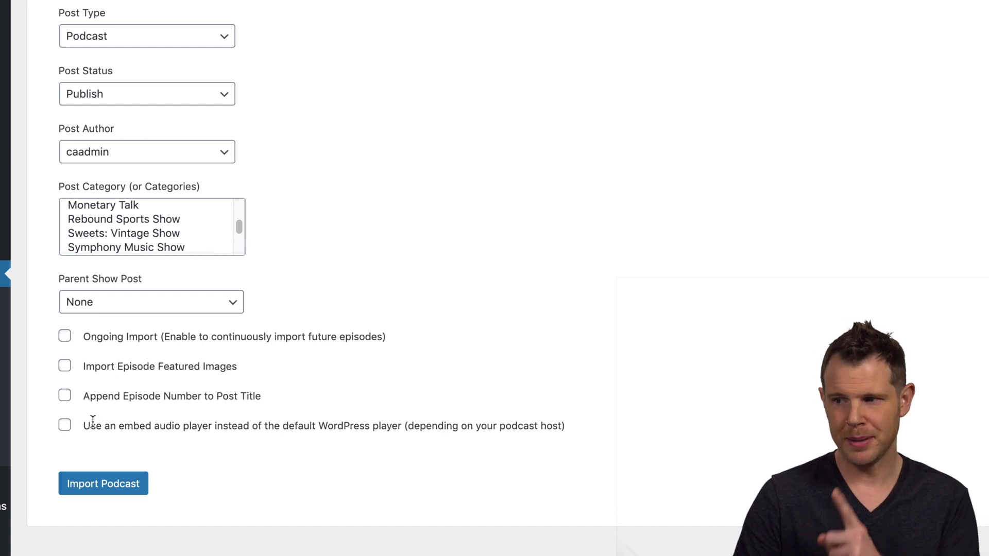
pyautogui.moveTo(468, 429); pyautogui.dragTo(497, 428)
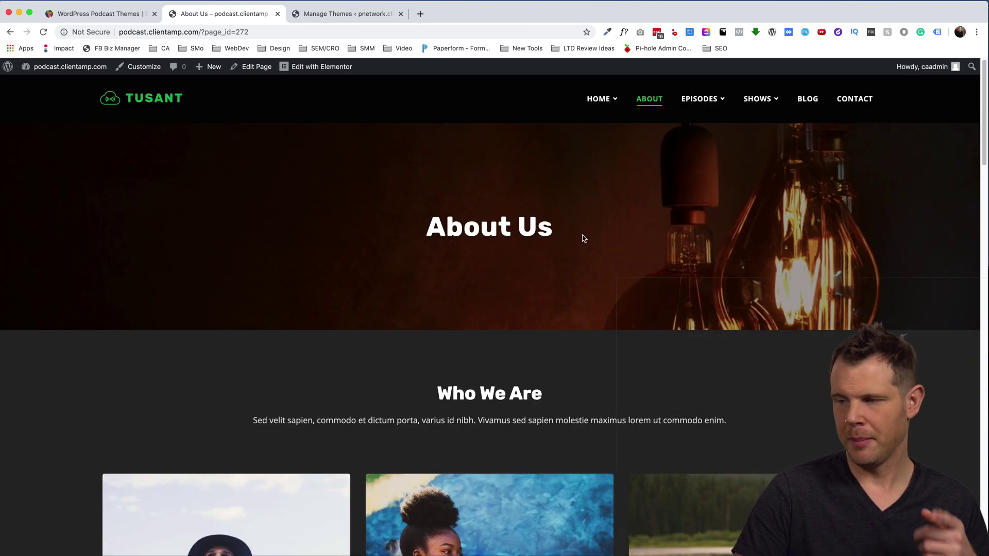
# Step: Open the Blog page of the Tusant demo site
pyautogui.click(801, 106)
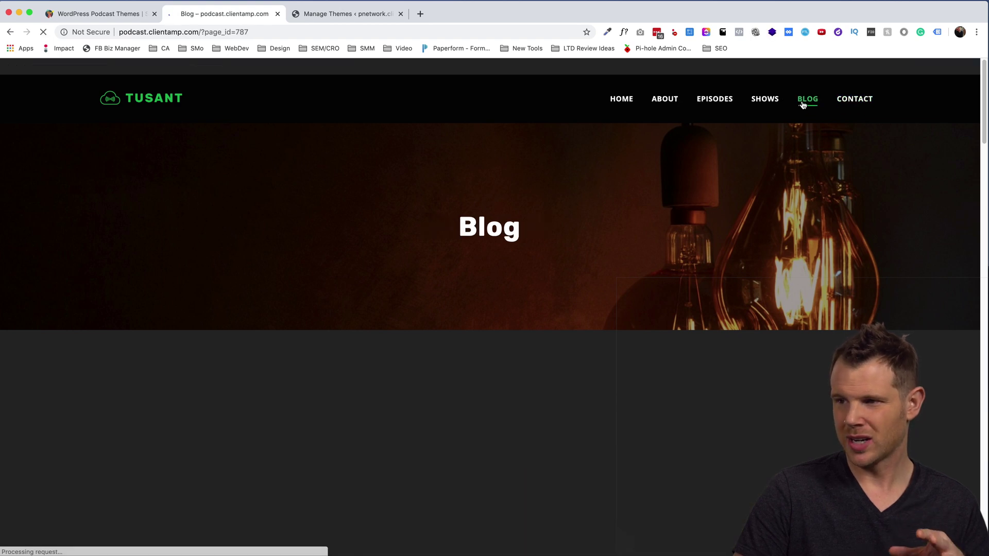
# Step: Look through the Blog page's posts and open the post Episode 03: The Future of JS
pyautogui.scroll(-10, 586, 260)
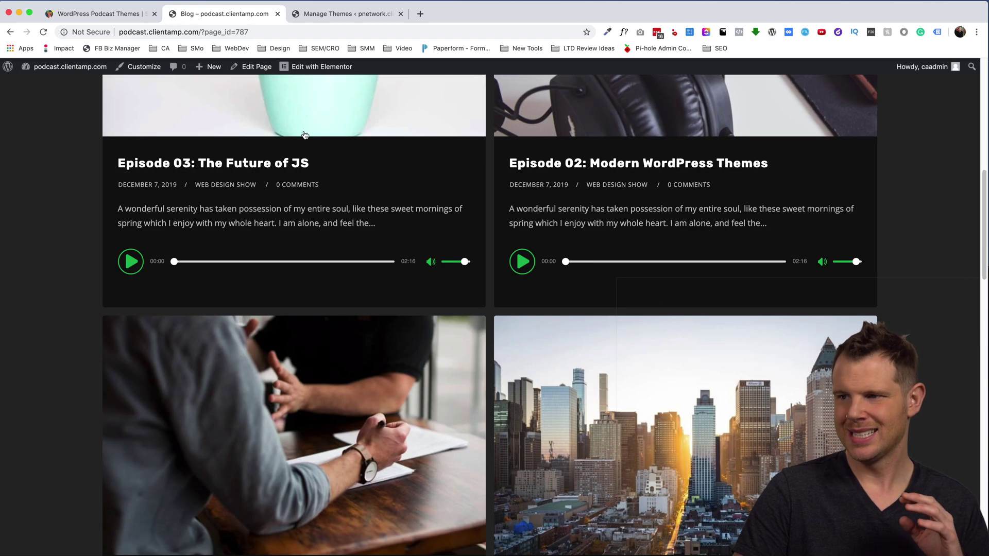
pyautogui.scroll(10, 309, 144)
pyautogui.scroll(-2, 360, 291)
pyautogui.click(360, 292)
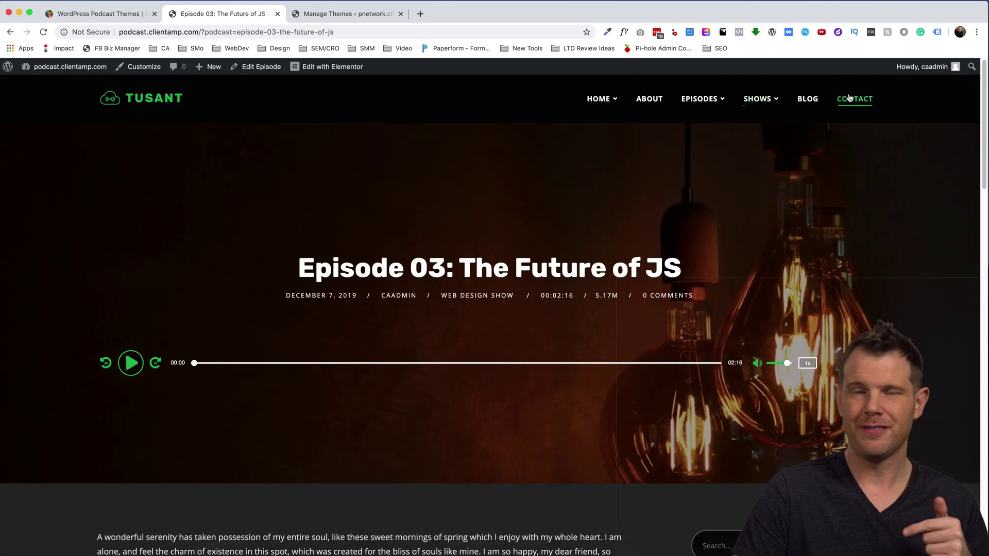
# Step: Open the Tusant demo's Contact page and review its map, contact cards and message form
pyautogui.click(849, 99)
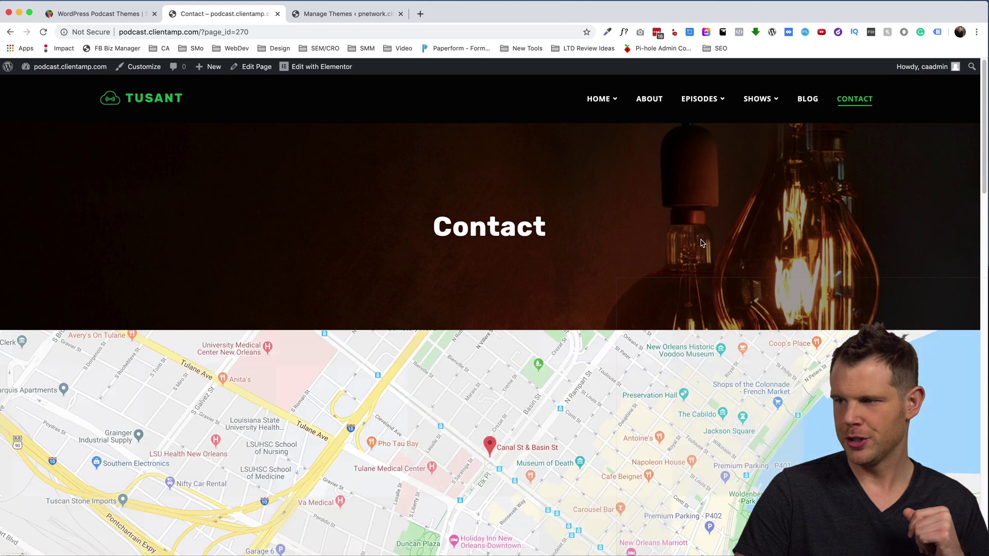
pyautogui.scroll(-5, 702, 243)
pyautogui.scroll(-3, 607, 272)
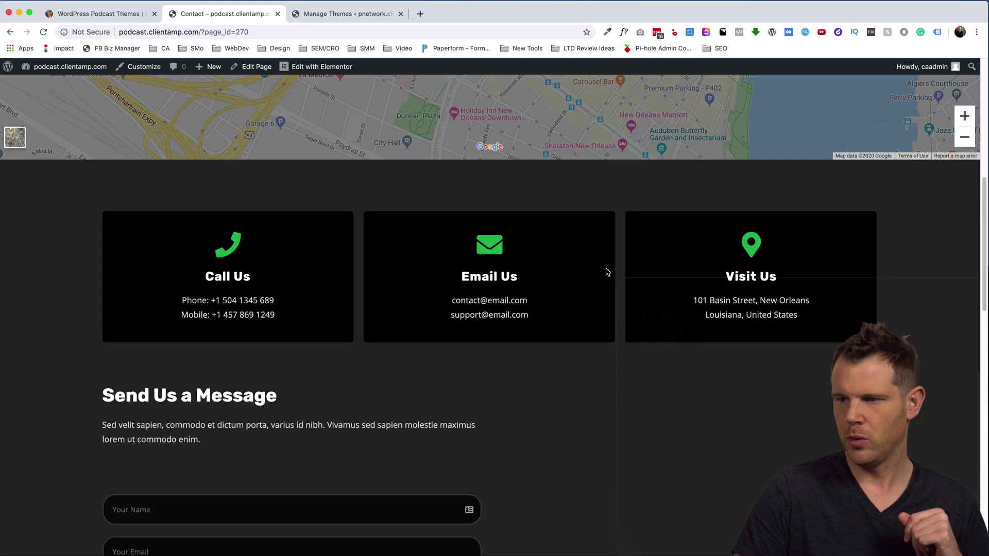
pyautogui.scroll(-2, 607, 272)
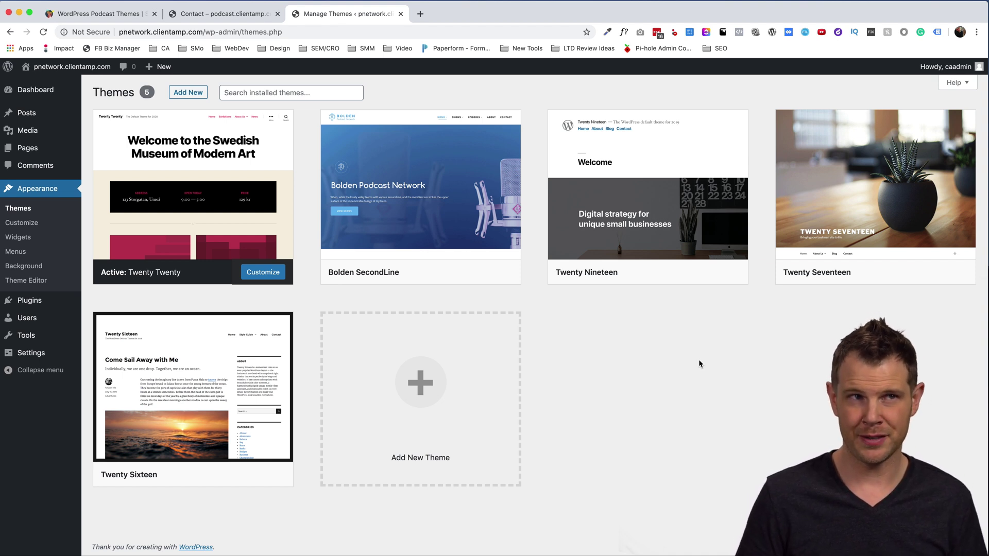
# Step: Activate the Bolden SecondLine theme on the podcast network site and start its setup wizard
pyautogui.moveTo(361, 235)
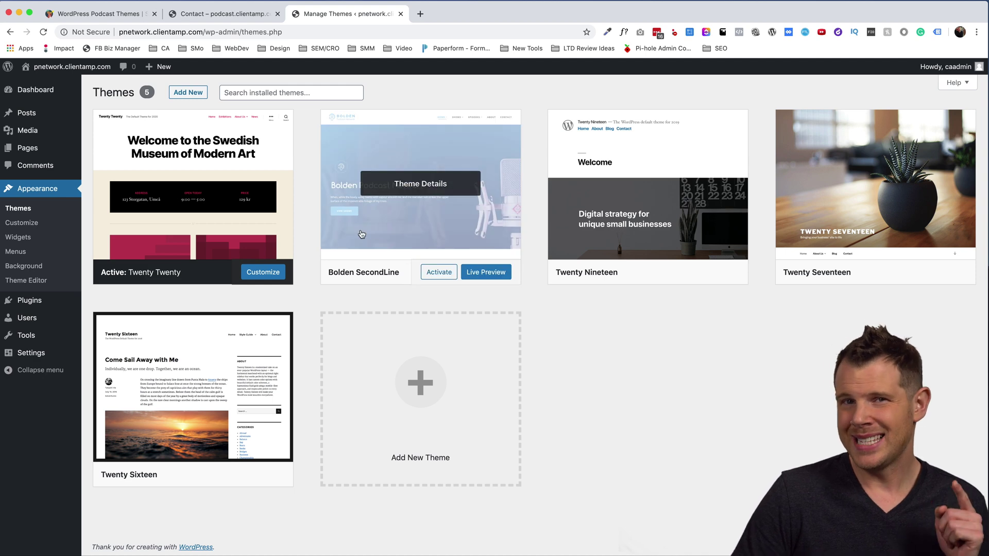
pyautogui.click(439, 274)
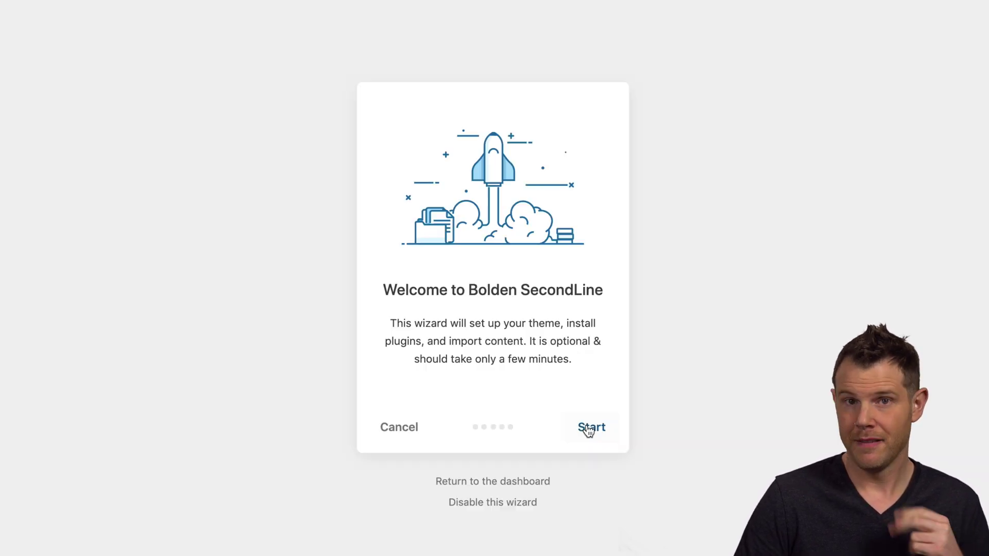
pyautogui.click(590, 430)
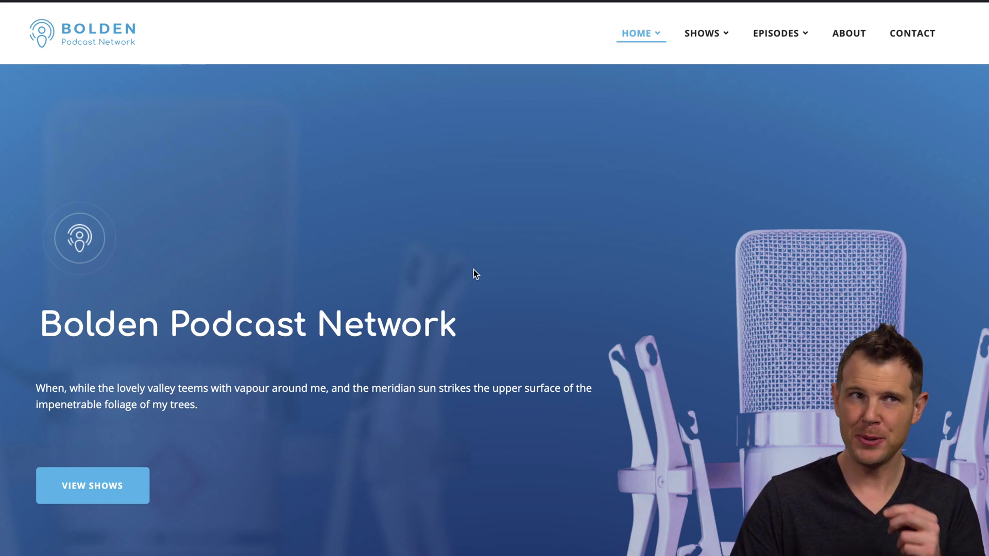
# Step: Review the Bolden demo home page from the hero through Our Shows and Who We Are to the footer
pyautogui.scroll(-6, 474, 269)
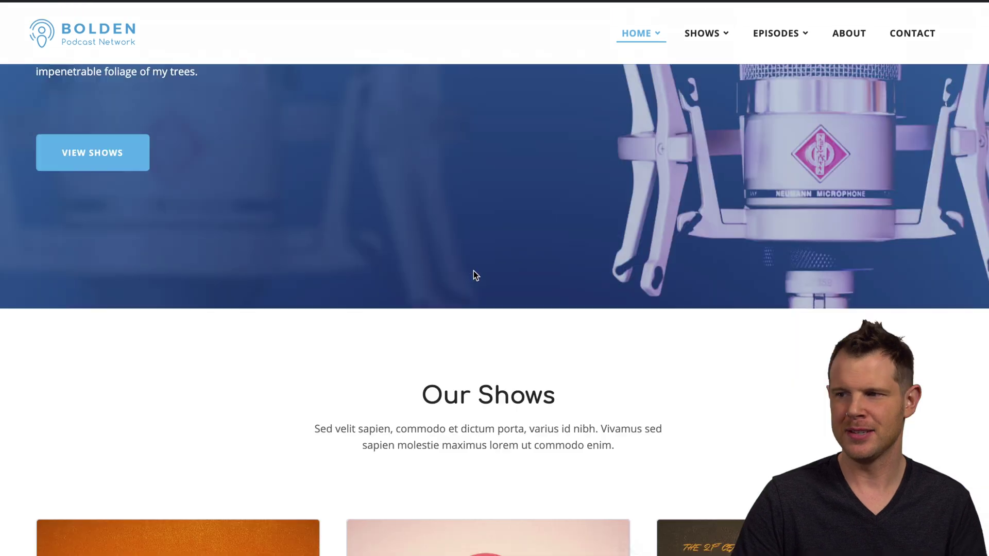
pyautogui.scroll(-6, 478, 295)
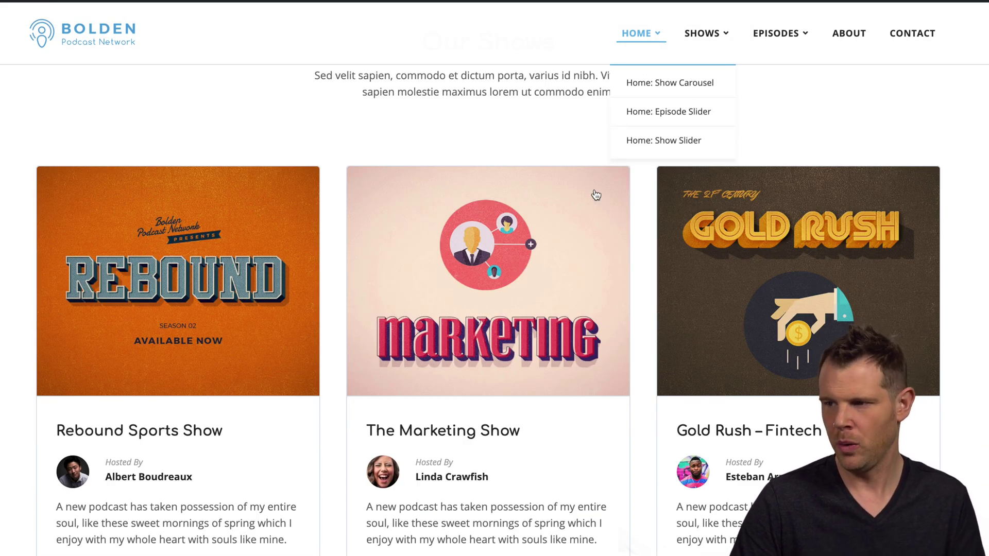
pyautogui.scroll(-3, 572, 256)
pyautogui.scroll(-16, 572, 256)
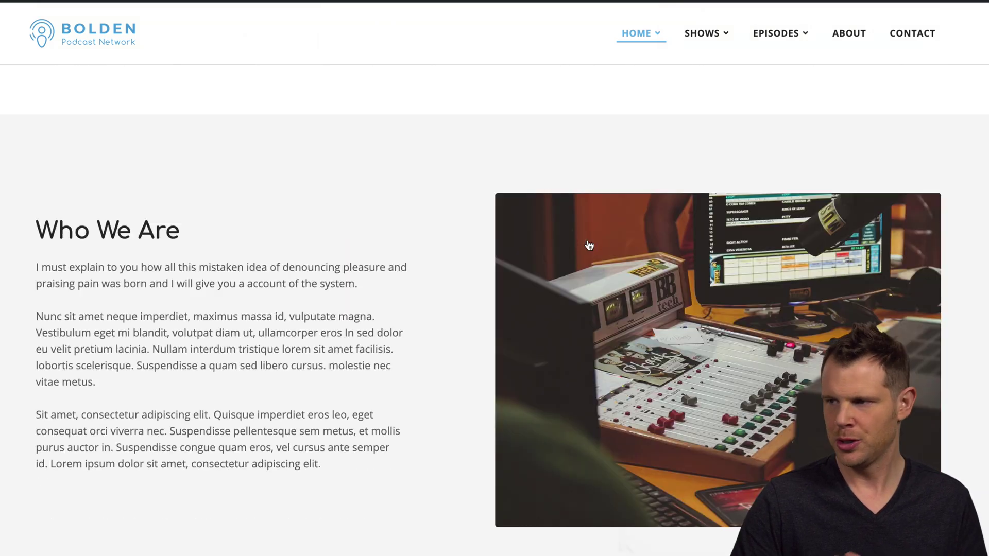
pyautogui.scroll(-9, 531, 259)
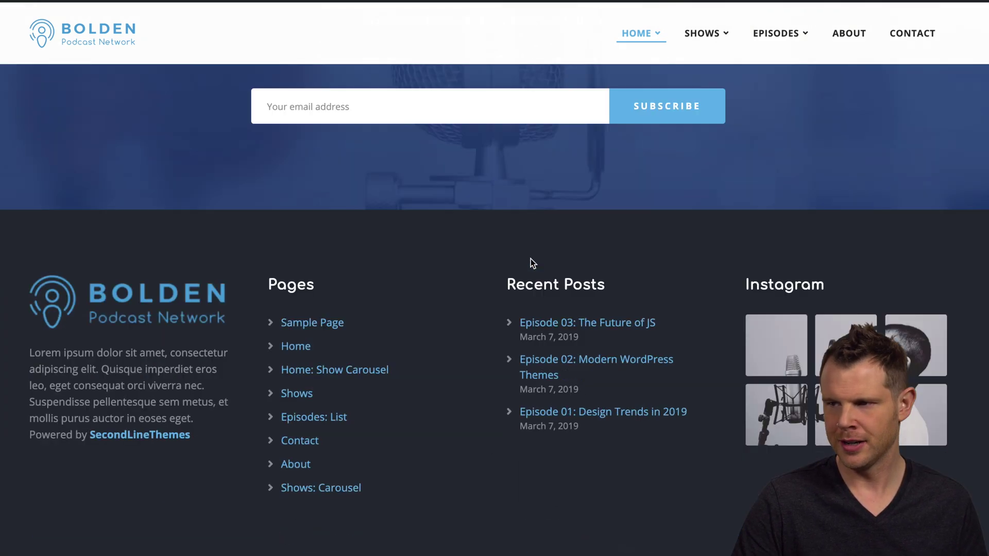
pyautogui.scroll(20, 668, 288)
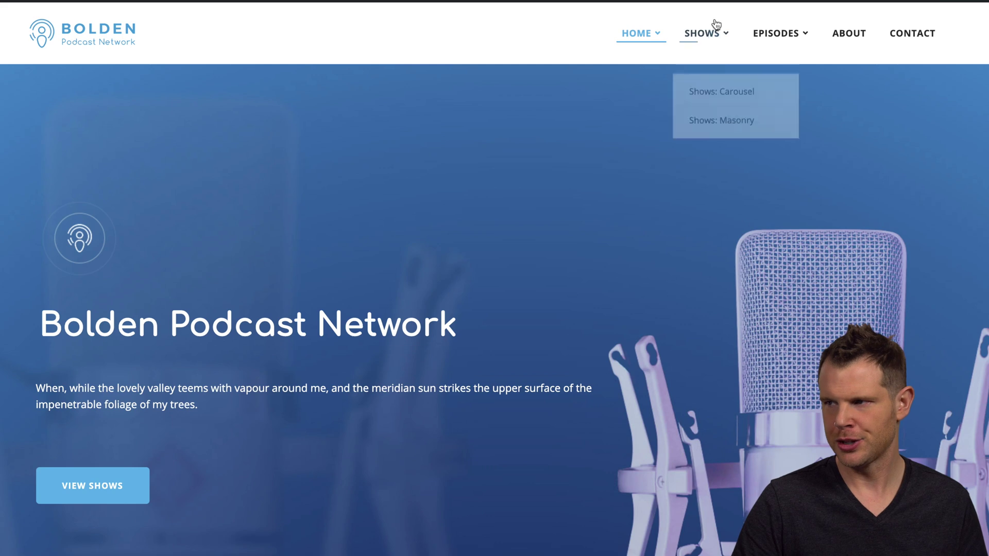
# Step: Open the Home: Episode Slider version of the Bolden demo, and review the team section on the About page
pyautogui.moveTo(662, 37)
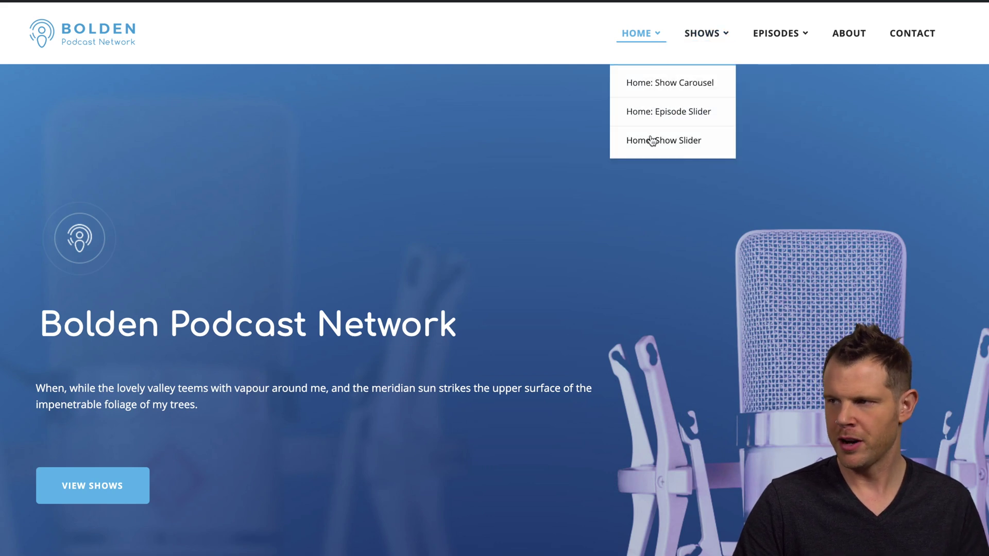
pyautogui.click(681, 110)
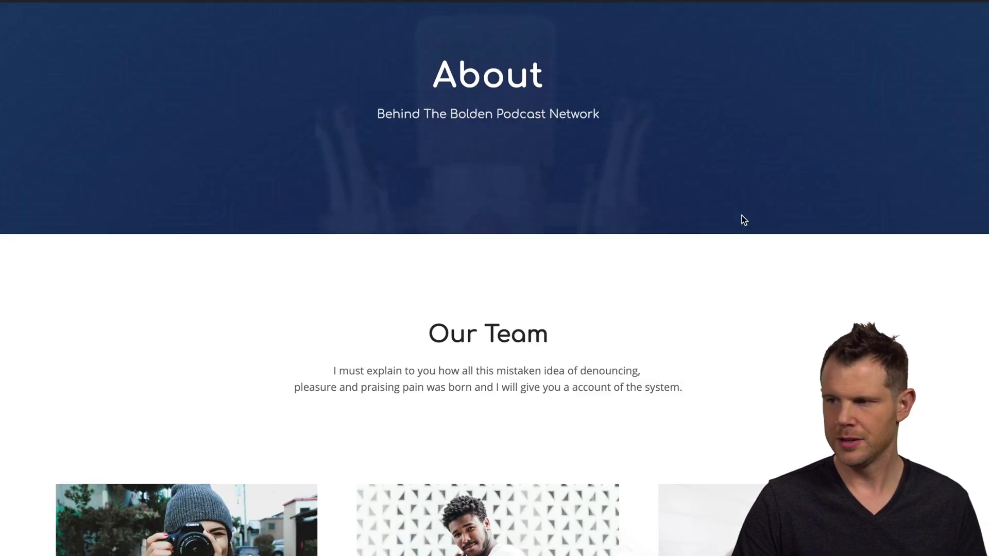
pyautogui.scroll(-7, 742, 215)
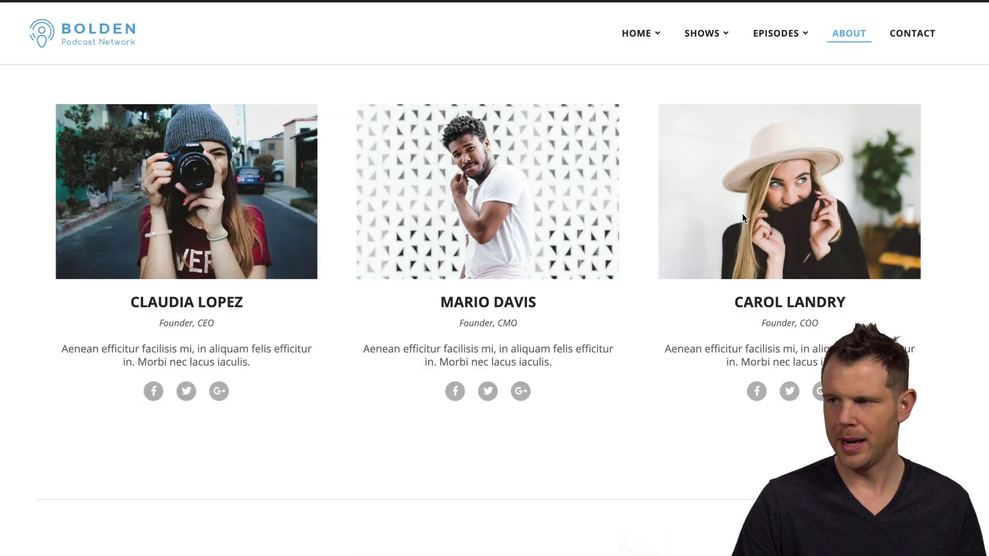
pyautogui.scroll(-6, 743, 214)
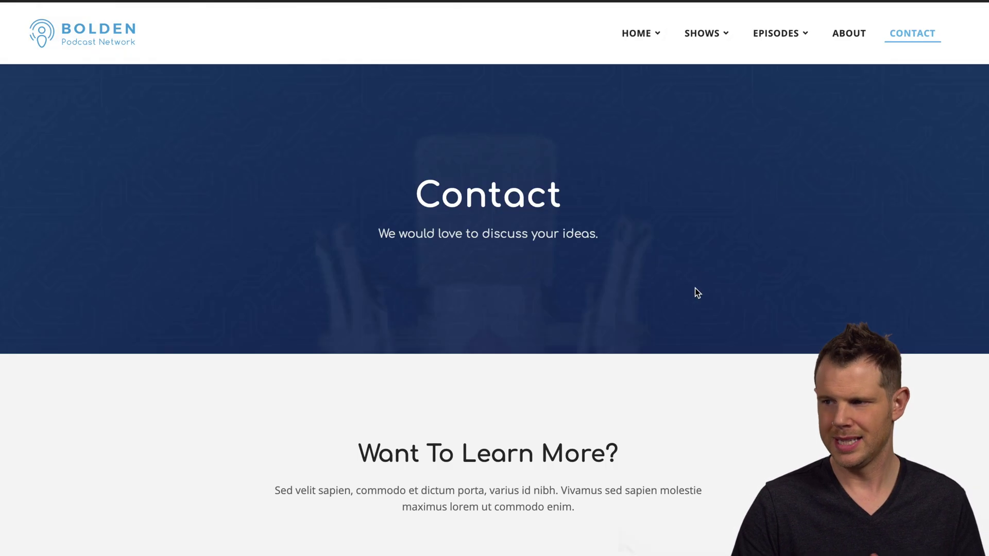
# Step: Review the contact cards, Get In Touch form and map on the Bolden demo's Contact page
pyautogui.scroll(-15, 697, 293)
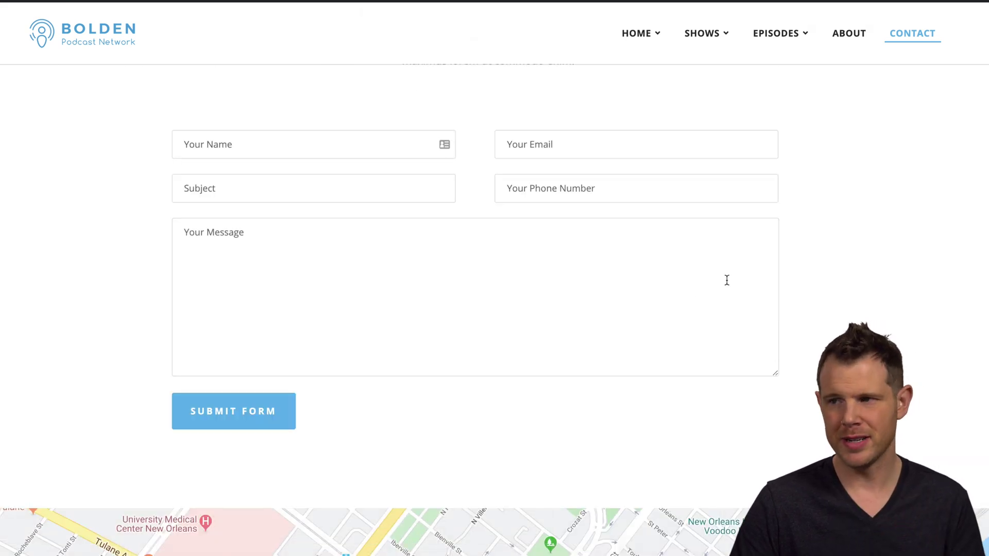
pyautogui.scroll(12, 726, 281)
pyautogui.scroll(-8, 726, 283)
pyautogui.scroll(-10, 726, 281)
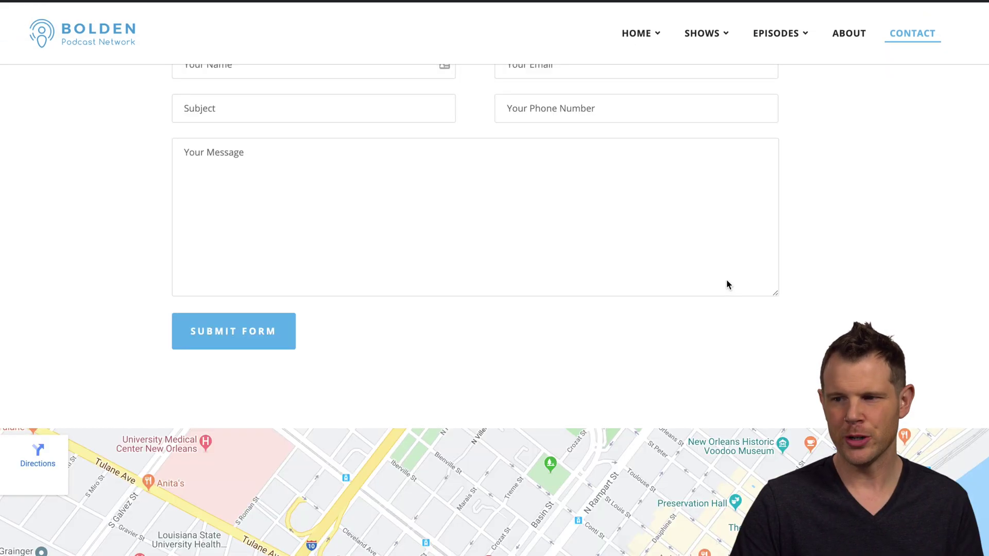
pyautogui.scroll(5, 726, 281)
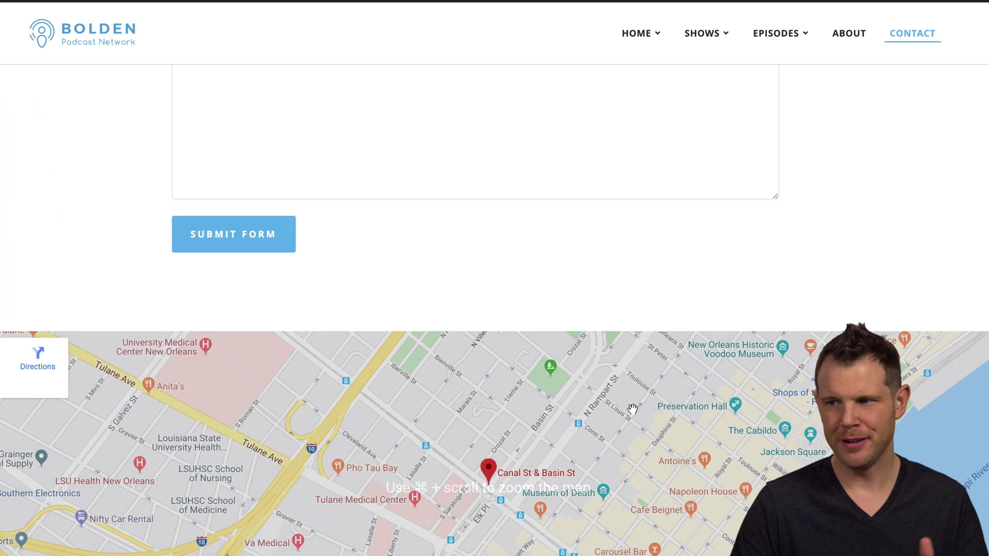
pyautogui.scroll(10, 634, 409)
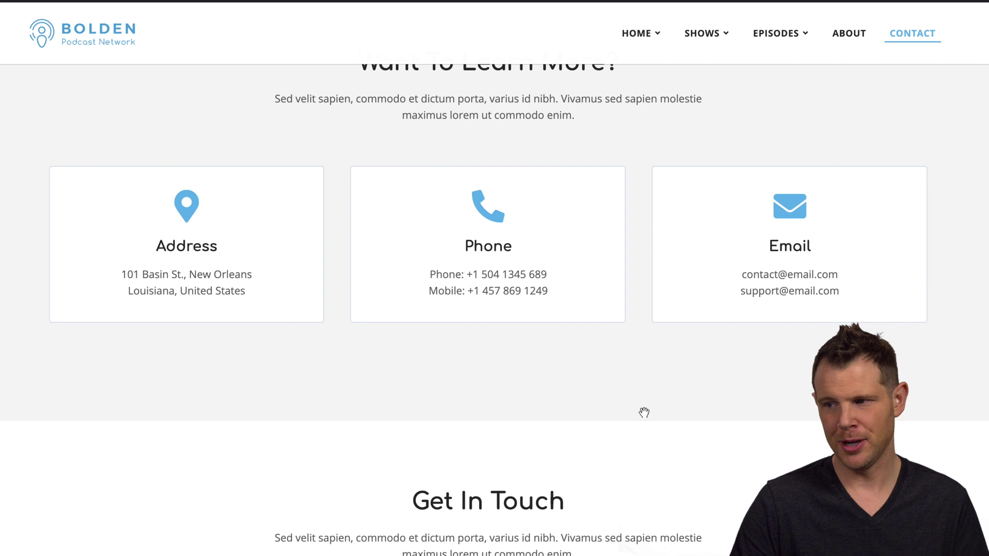
pyautogui.scroll(-2, 644, 415)
pyautogui.scroll(-4, 644, 415)
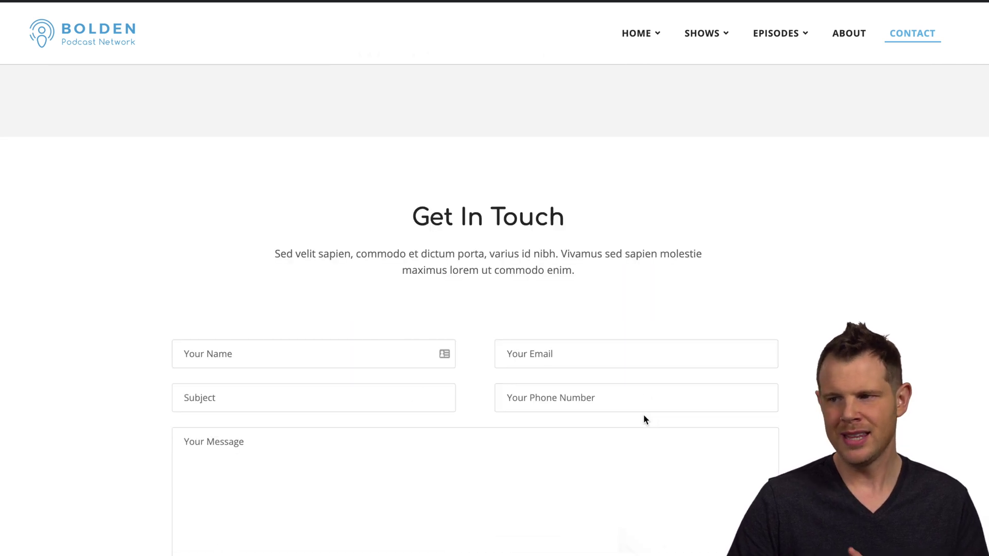
pyautogui.click(329, 360)
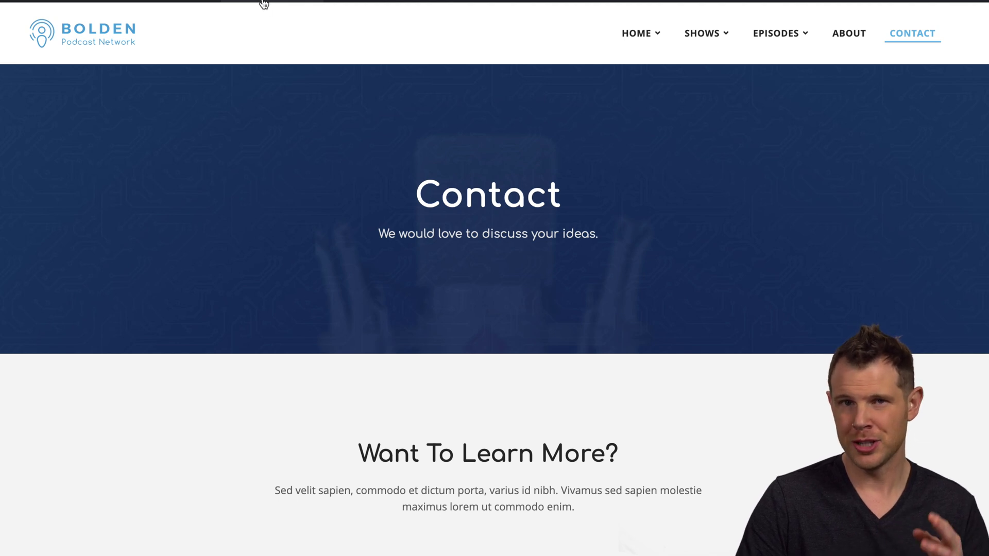
# Step: Open the network site's Posts list in the WordPress admin and look through the episodes and their show categories
pyautogui.click(263, 3)
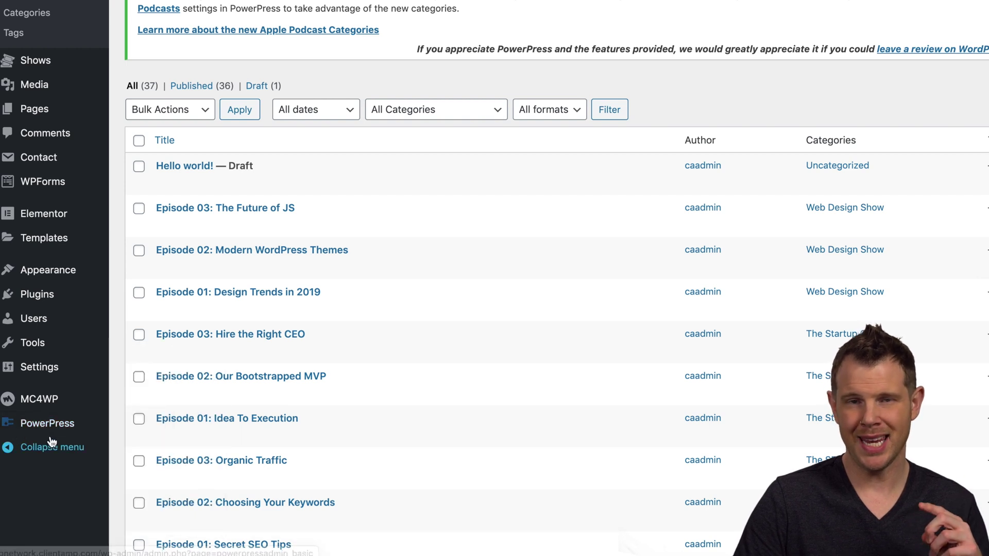
pyautogui.moveTo(78, 425)
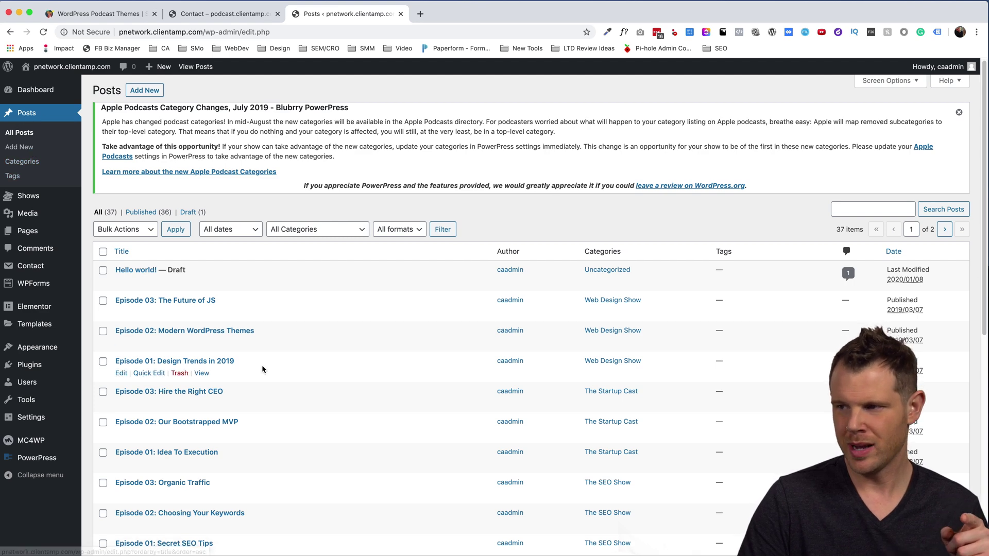
pyautogui.scroll(-2, 262, 365)
pyautogui.scroll(-8, 263, 371)
pyautogui.scroll(10, 537, 402)
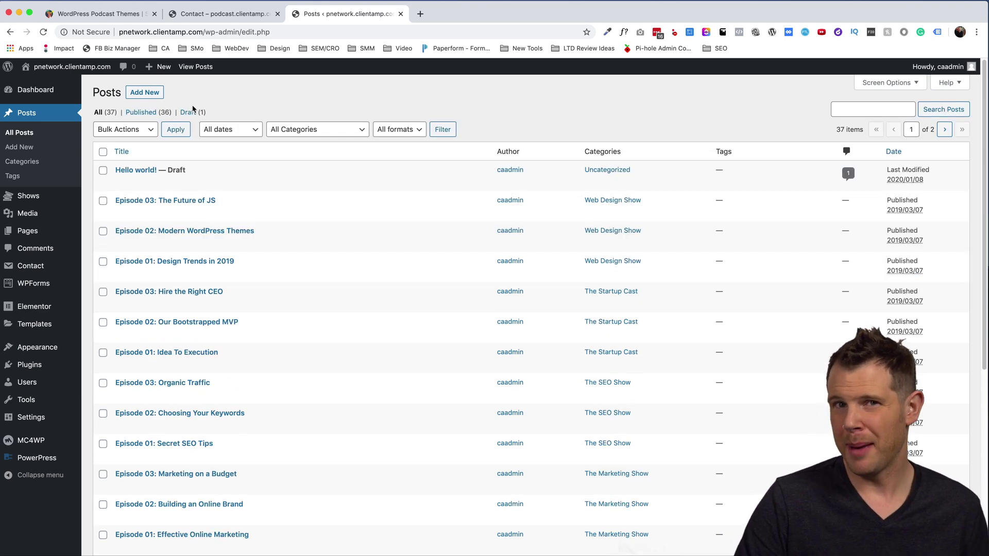
# Step: Start a new post and review its Post Settings, including featured image, gallery, title background and external embed code
pyautogui.click(138, 93)
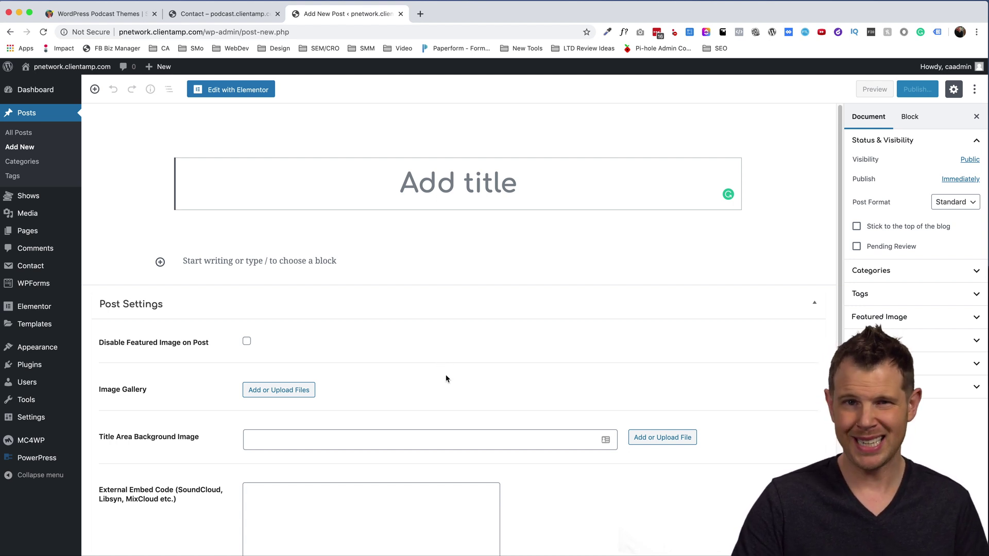
pyautogui.scroll(-1, 446, 378)
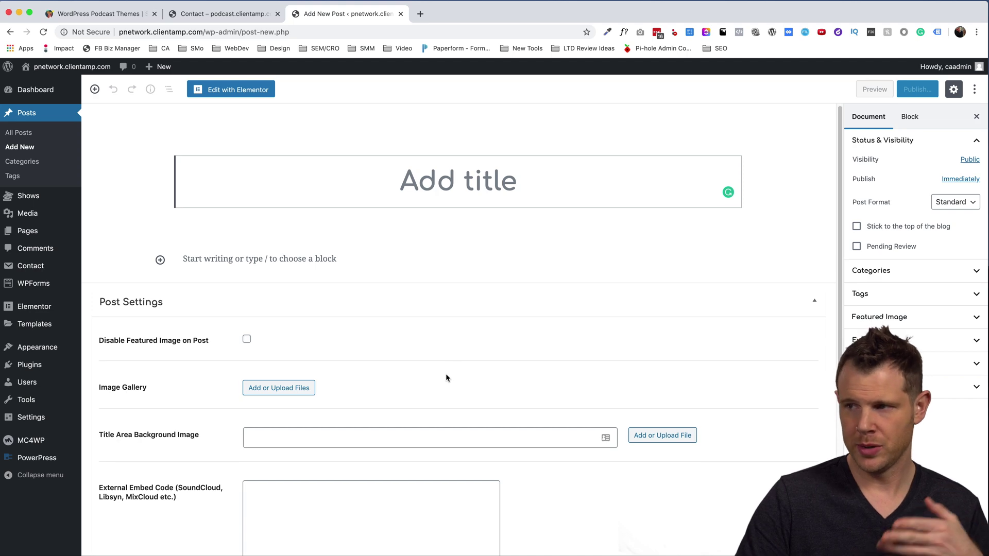
pyautogui.click(258, 278)
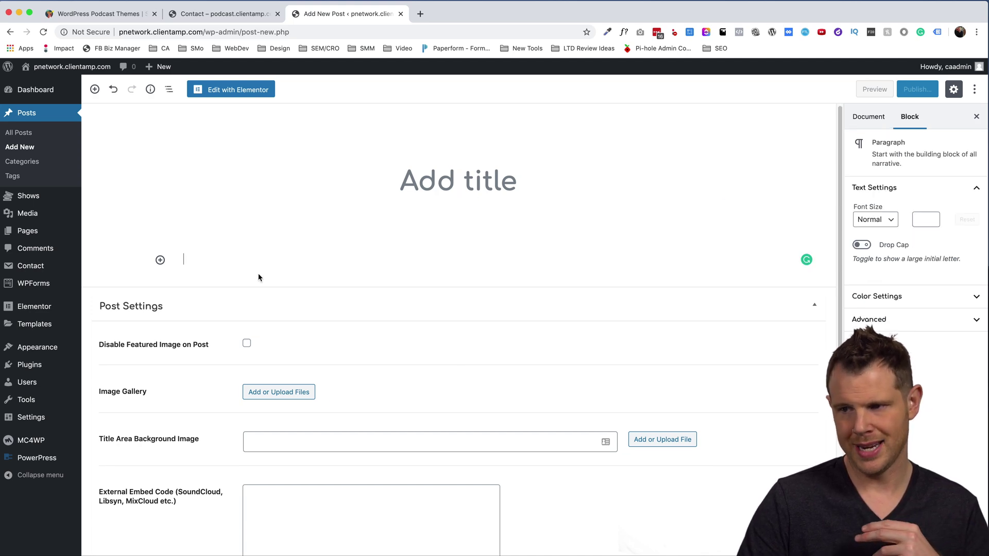
pyautogui.scroll(-5, 357, 371)
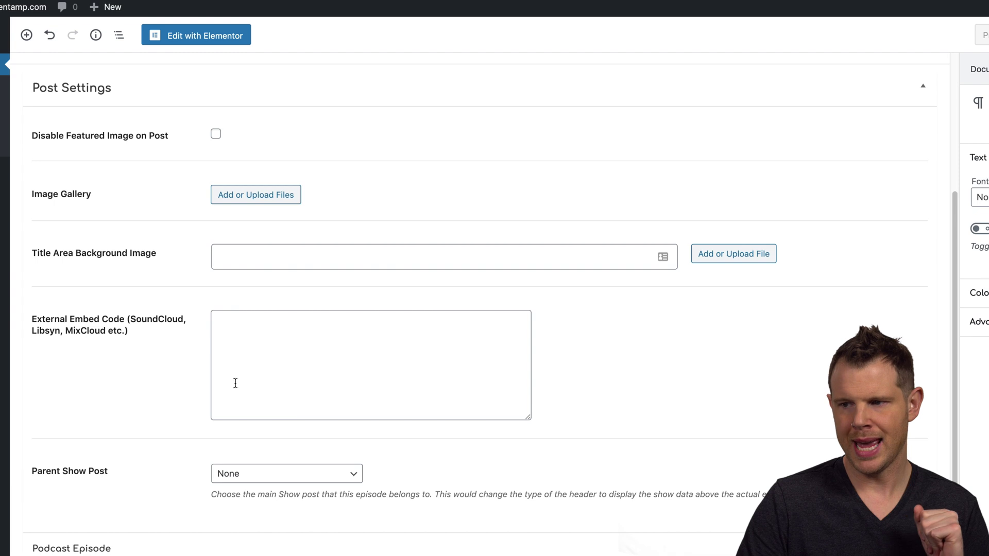
pyautogui.scroll(-3, 402, 392)
# Step: Check the shows offered under Parent Show Post, leaving it at None, and go to the podcast episode's Media URL
pyautogui.click(257, 387)
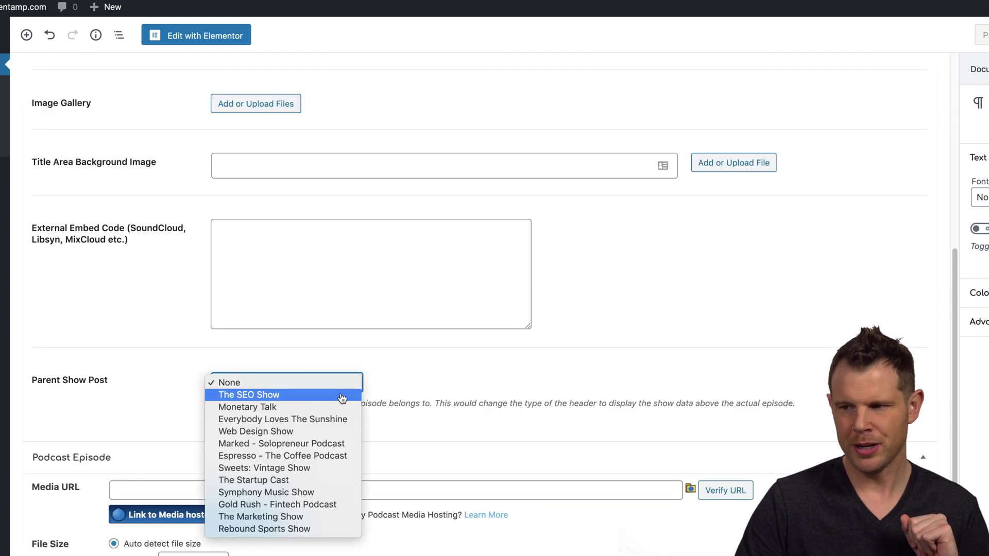
pyautogui.click(229, 382)
pyautogui.scroll(-1, 155, 453)
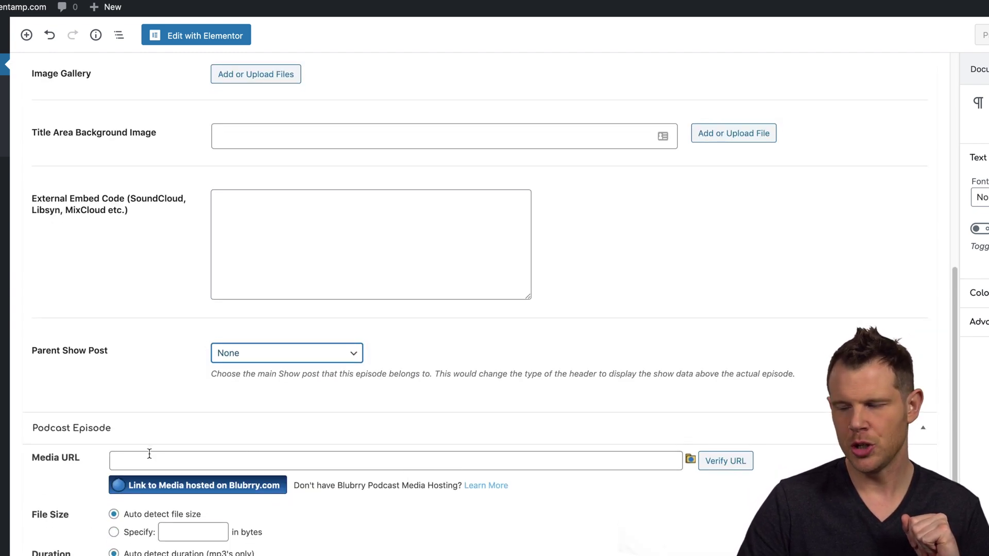
pyautogui.click(186, 460)
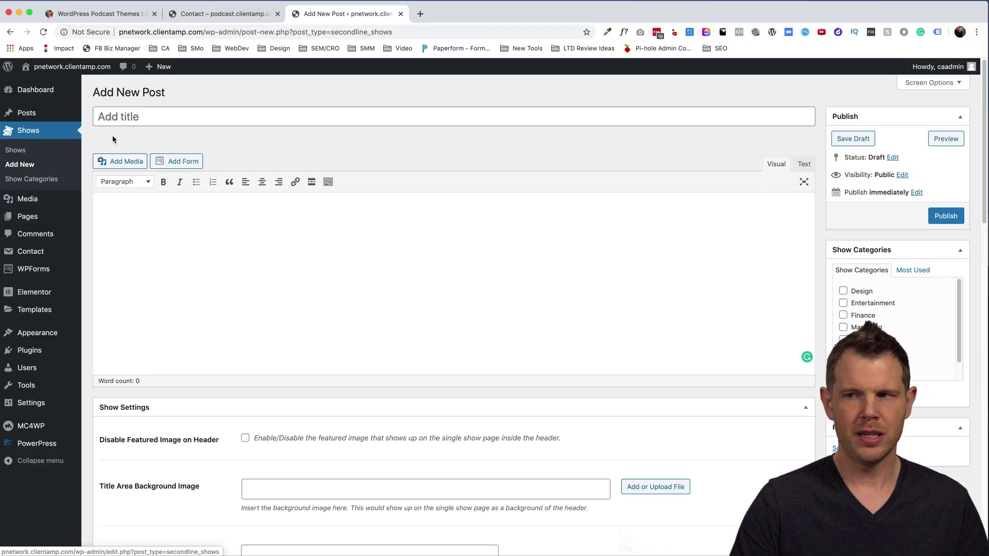
# Step: Review the new show's title field and Show Settings, covering title background image, header show description and post categories to display
pyautogui.click(238, 110)
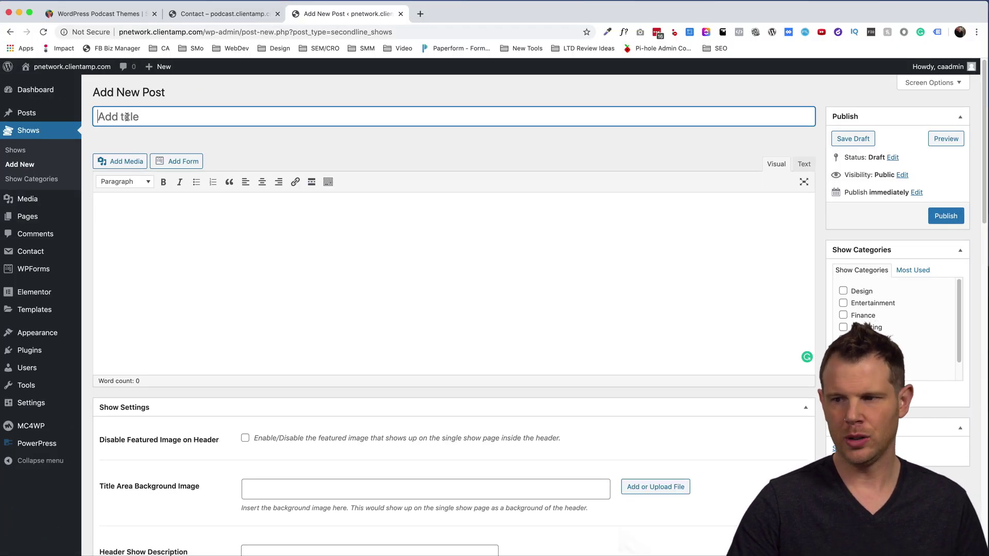
pyautogui.scroll(-3, 236, 289)
pyautogui.scroll(-1, 329, 386)
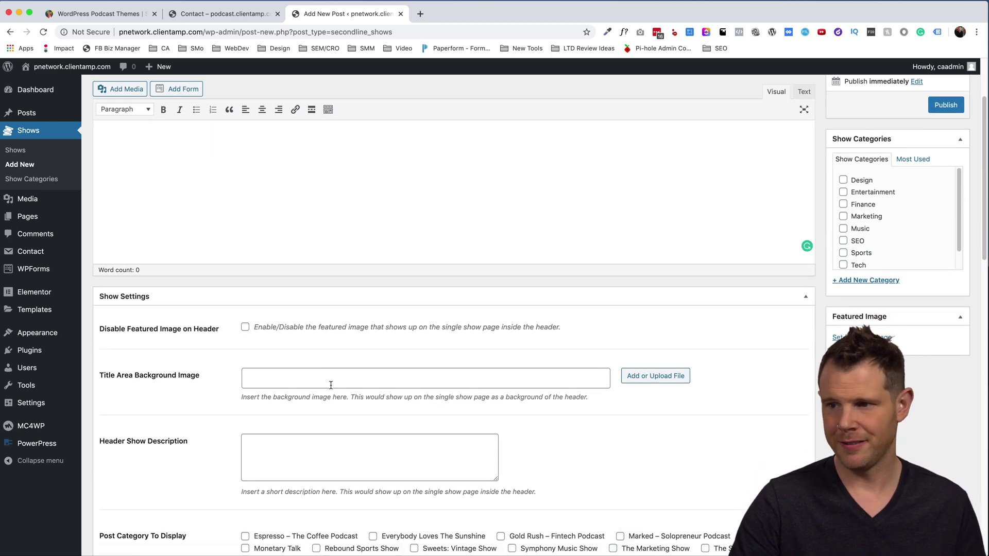
pyautogui.scroll(-1, 253, 386)
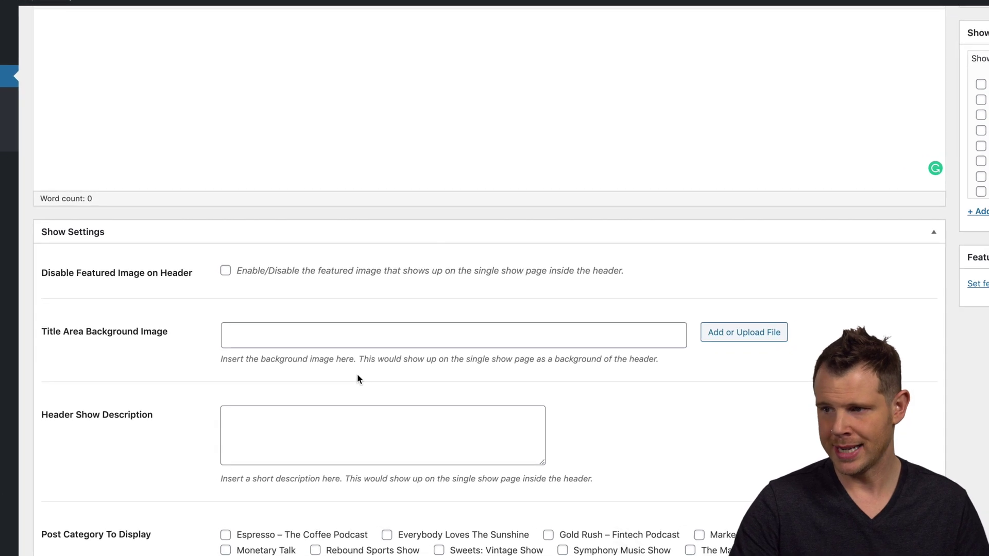
pyautogui.click(297, 439)
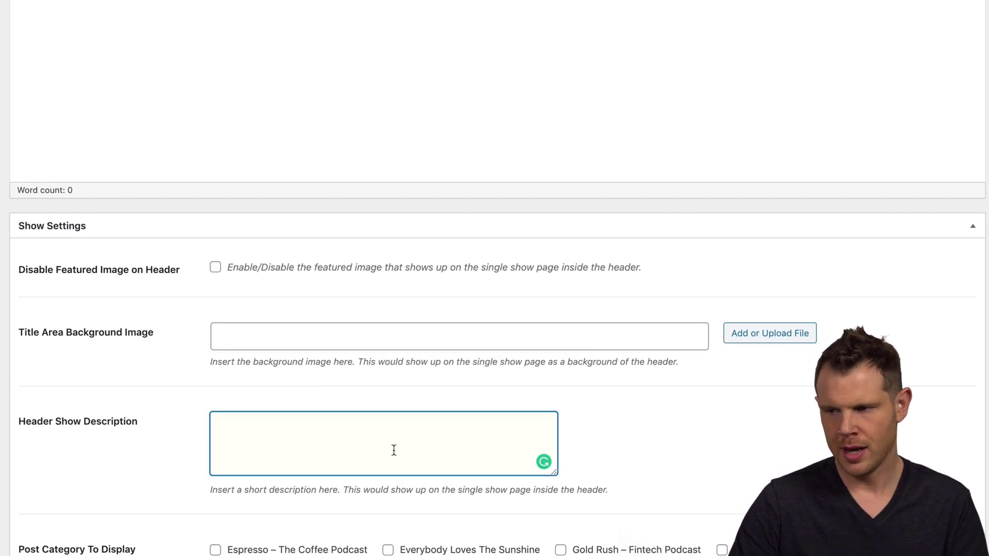
pyautogui.scroll(-3, 419, 441)
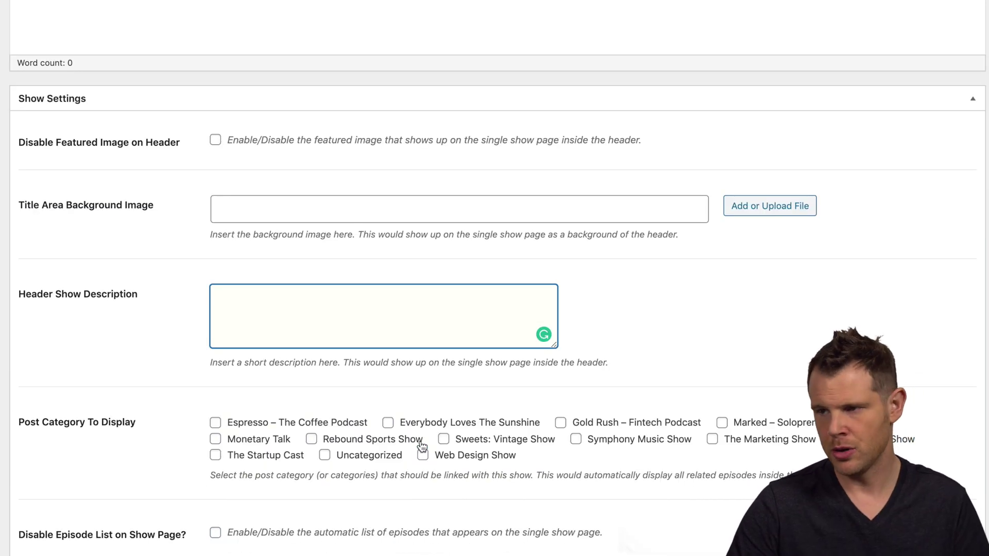
pyautogui.scroll(-1, 420, 444)
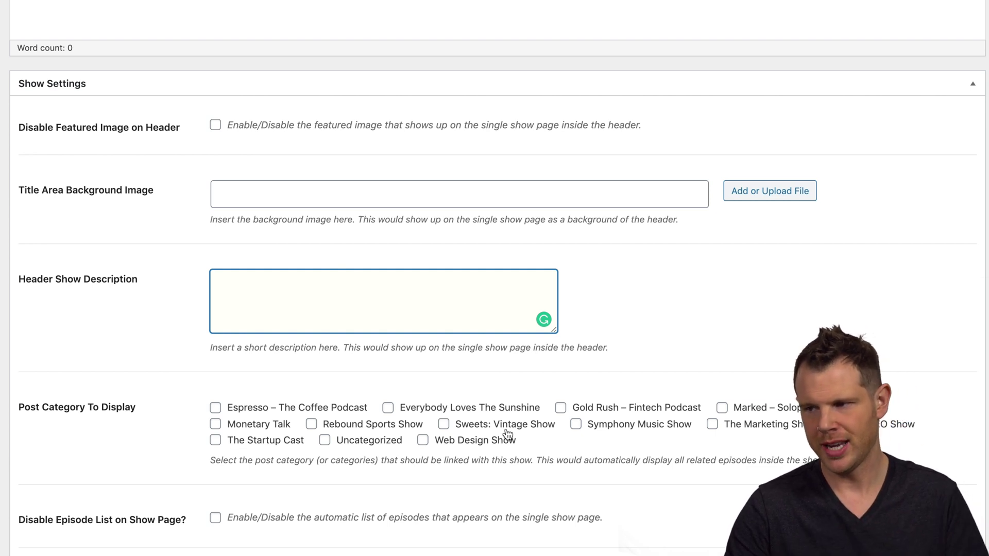
pyautogui.scroll(-4, 515, 449)
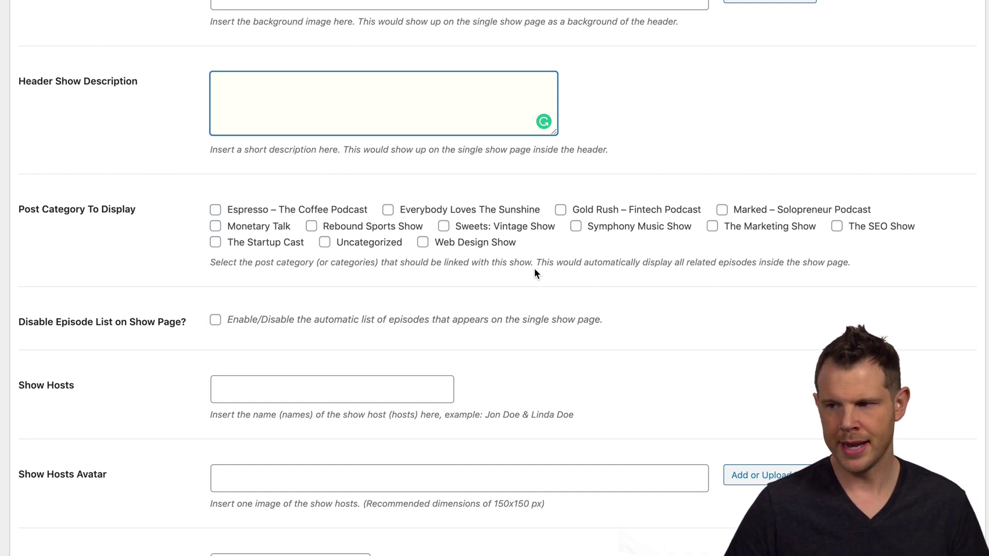
# Step: Go through the Show Hosts, Show Hosts Avatar, Show Website Link and Show RSS Feed Link fields, leaving them empty
pyautogui.click(300, 389)
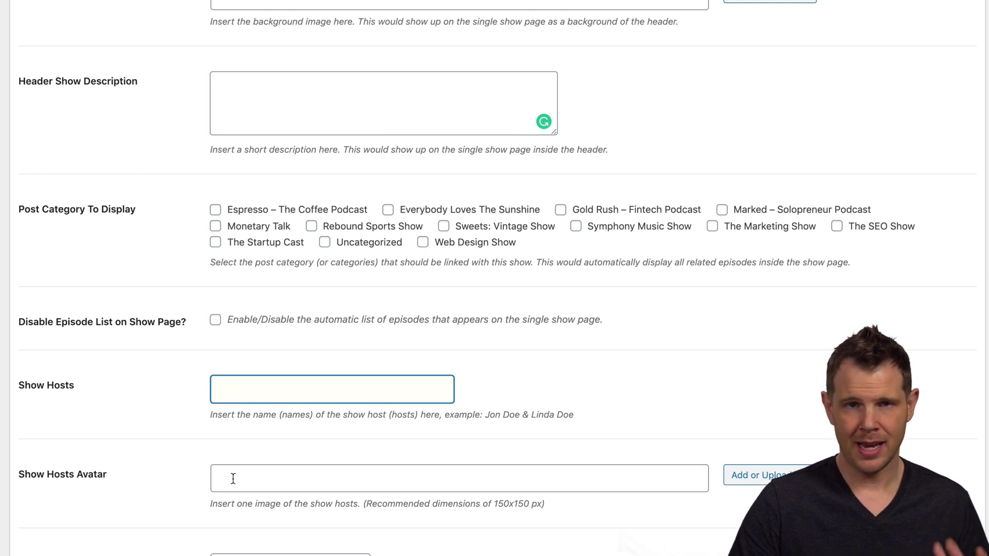
pyautogui.scroll(-1, 233, 479)
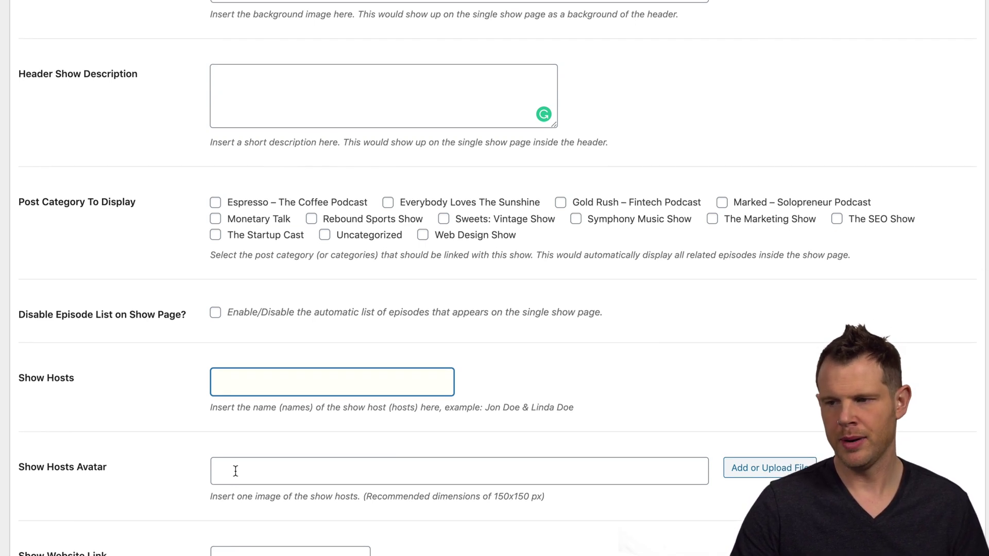
pyautogui.click(237, 470)
pyautogui.press('Tab')
pyautogui.press('Tab')
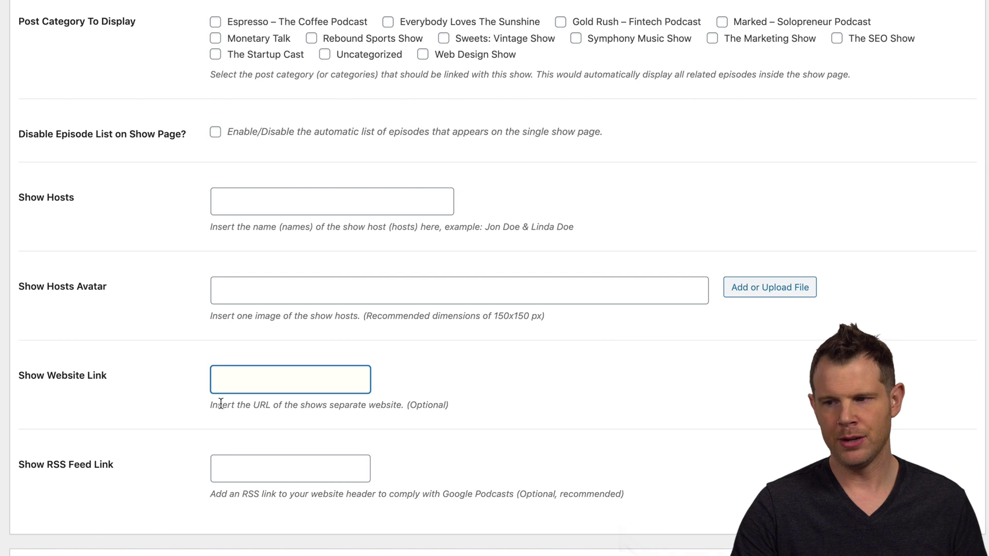
pyautogui.press('Tab')
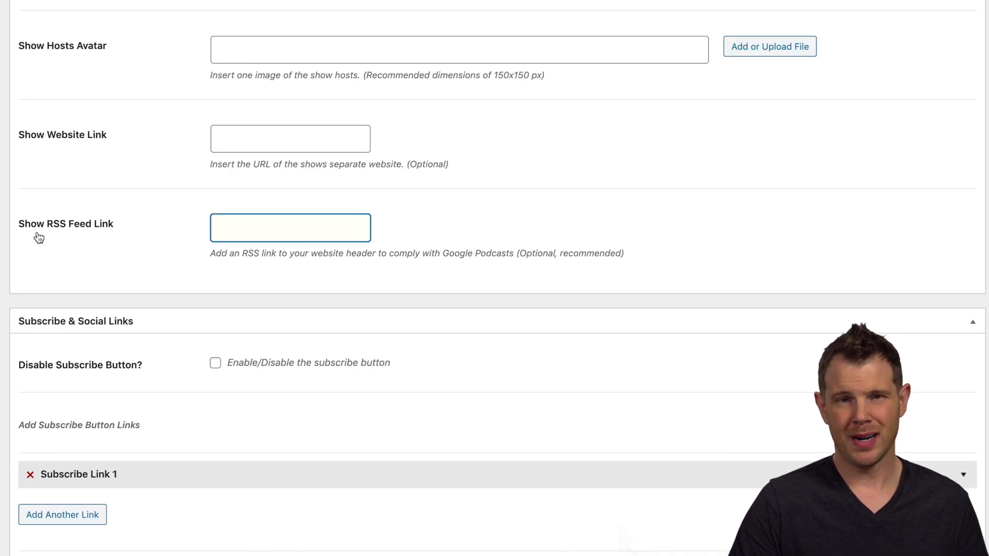